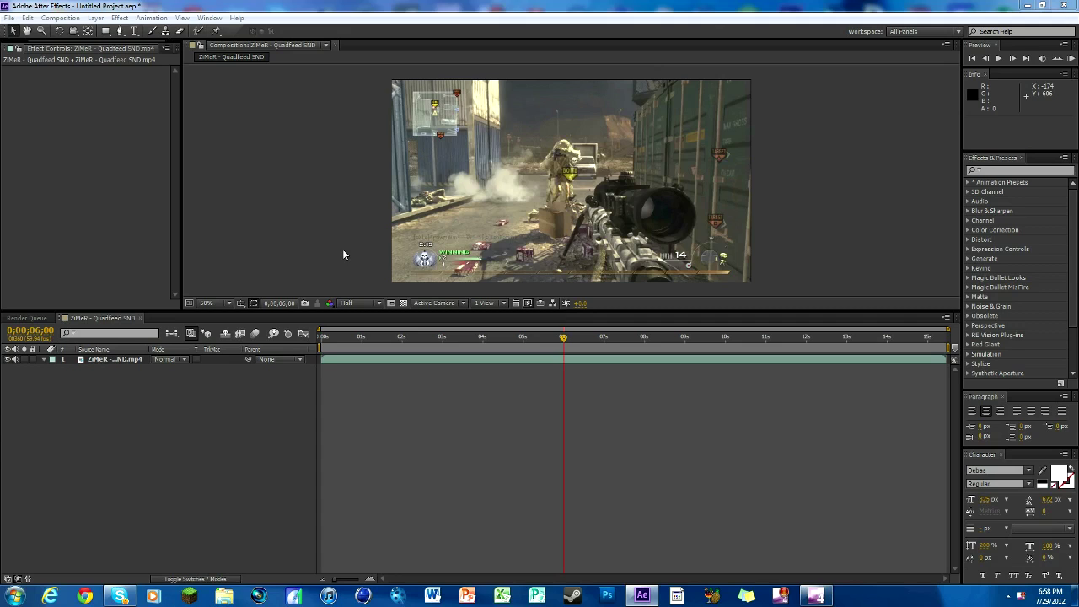
Create a new adjustment layer above the gameplay clip in the composition
right_click(115, 434)
mouse_move(141, 442)
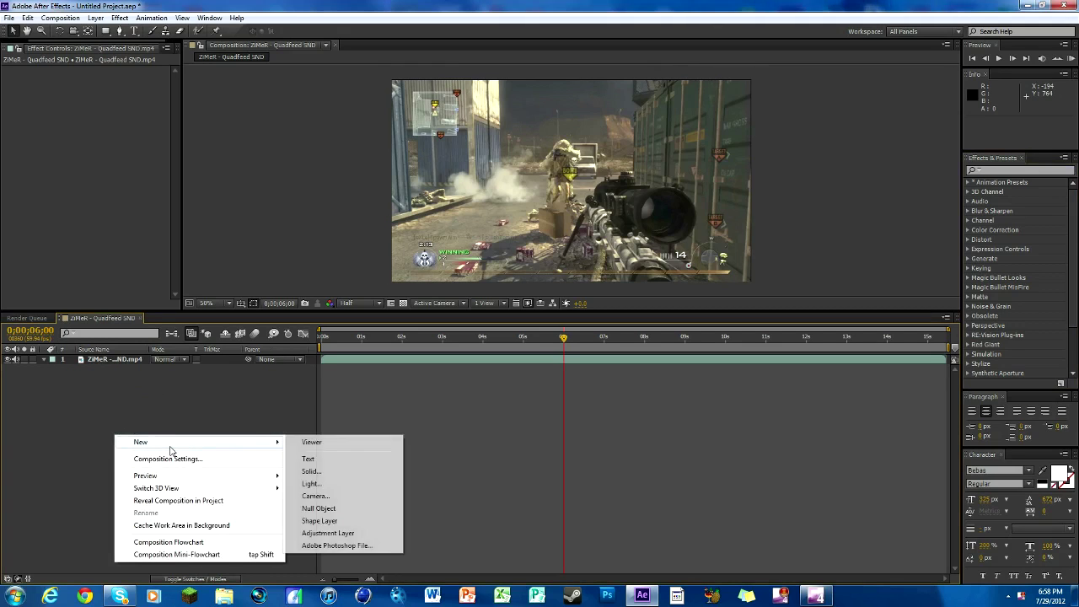
left_click(344, 537)
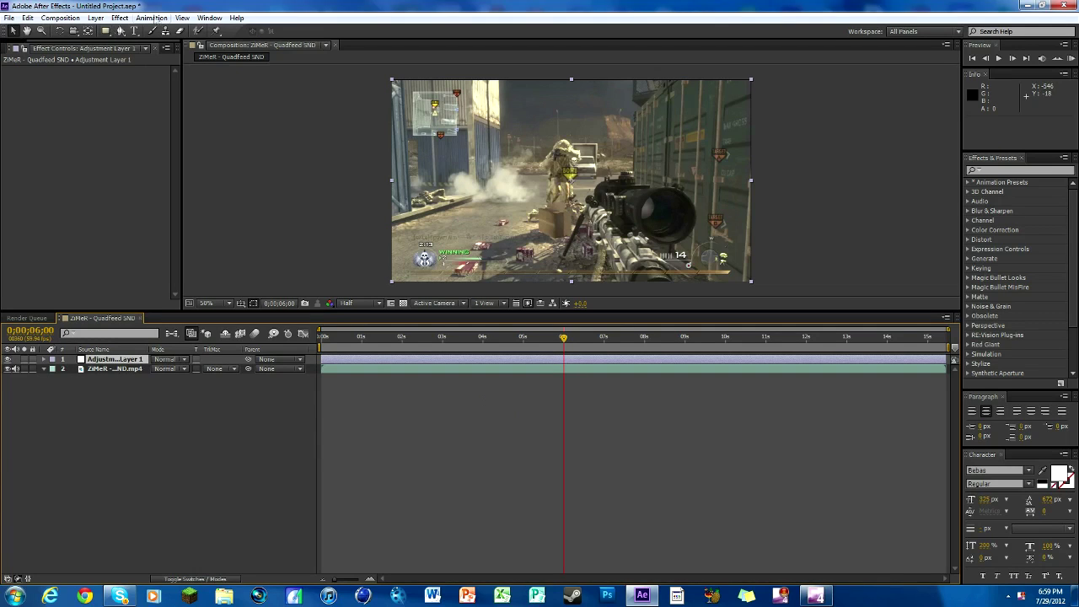
Find the Magic Bullet Looks effect, apply it to the adjustment layer, and open its look editor
left_click(1015, 170)
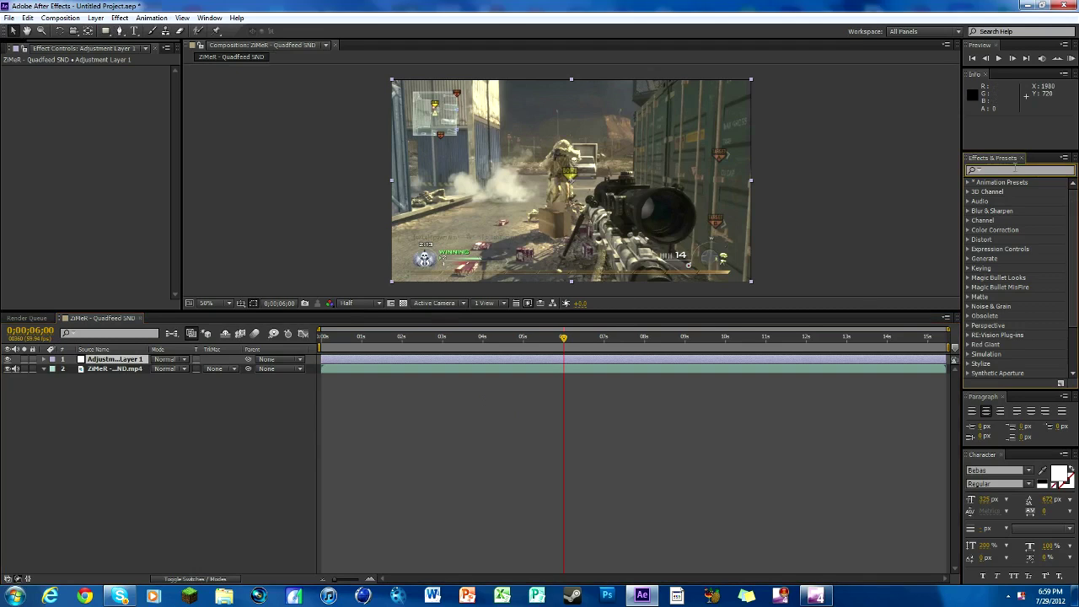
type("looks")
left_click_drag(1001, 192, 702, 359)
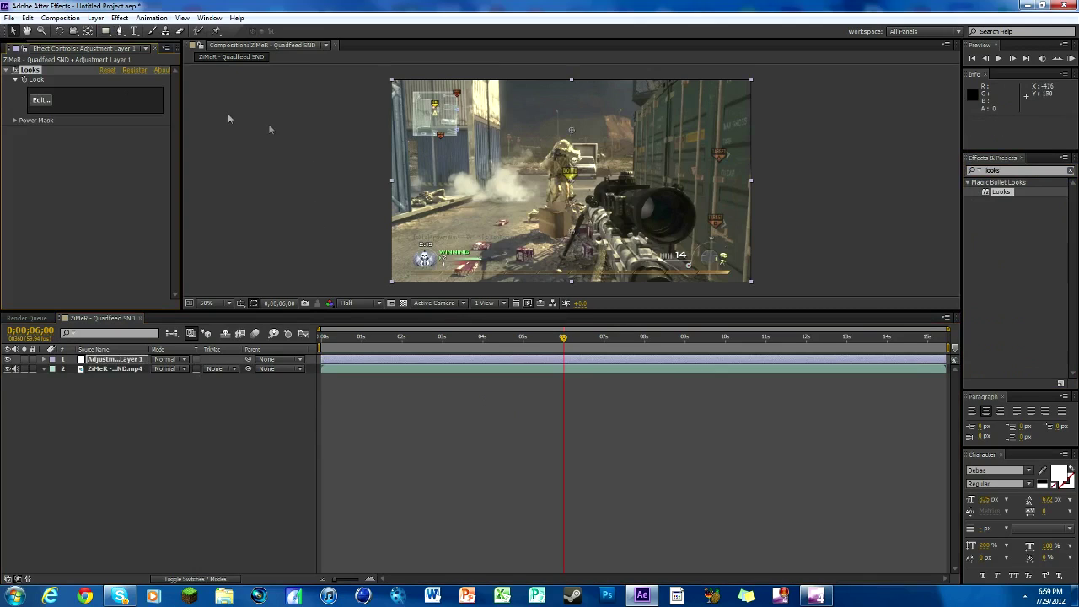
left_click(41, 101)
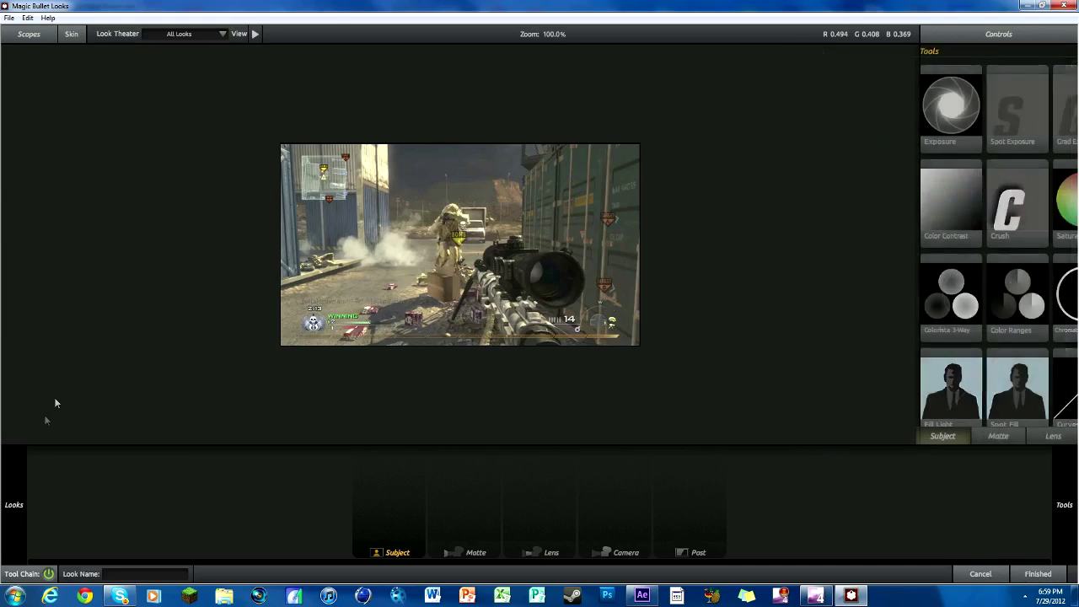
Try the Fritz Chill v2 and Fritz mind CC preset looks from the Sync Fritz CC Pack
mouse_move(12, 520)
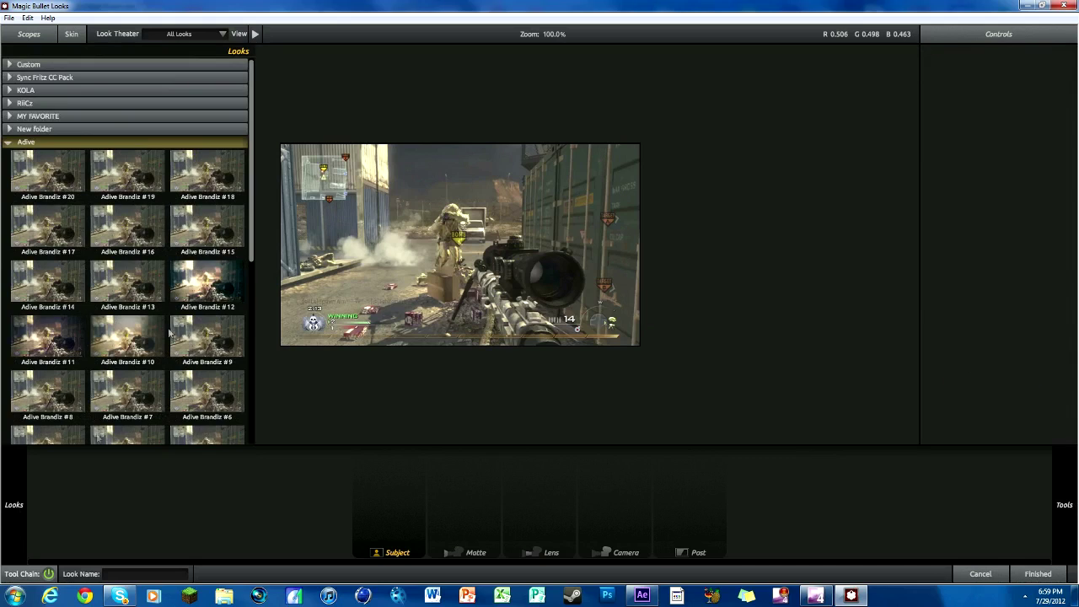
left_click(10, 141)
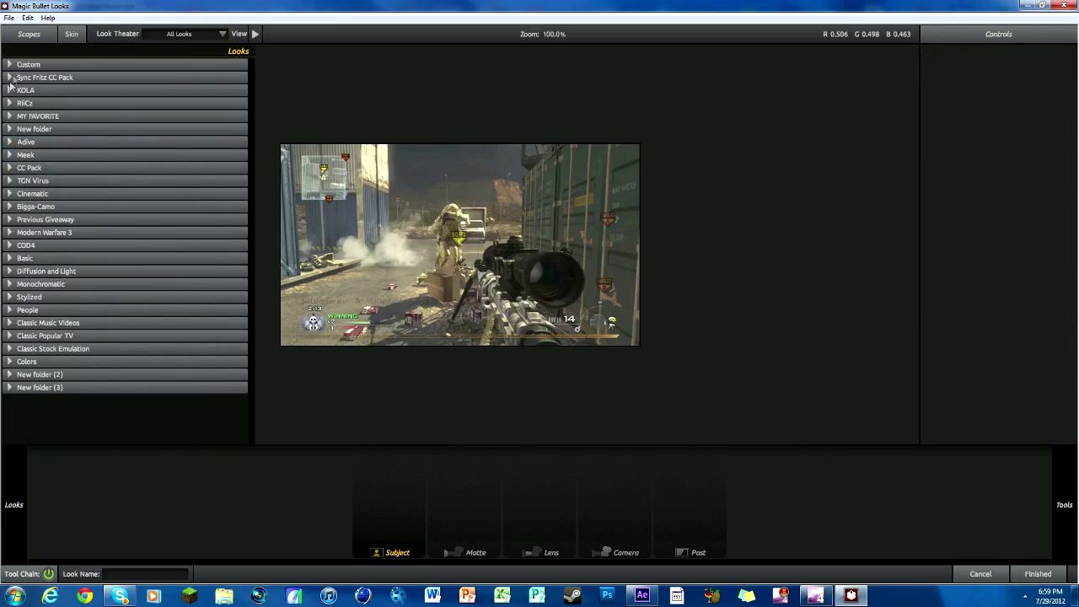
left_click(12, 77)
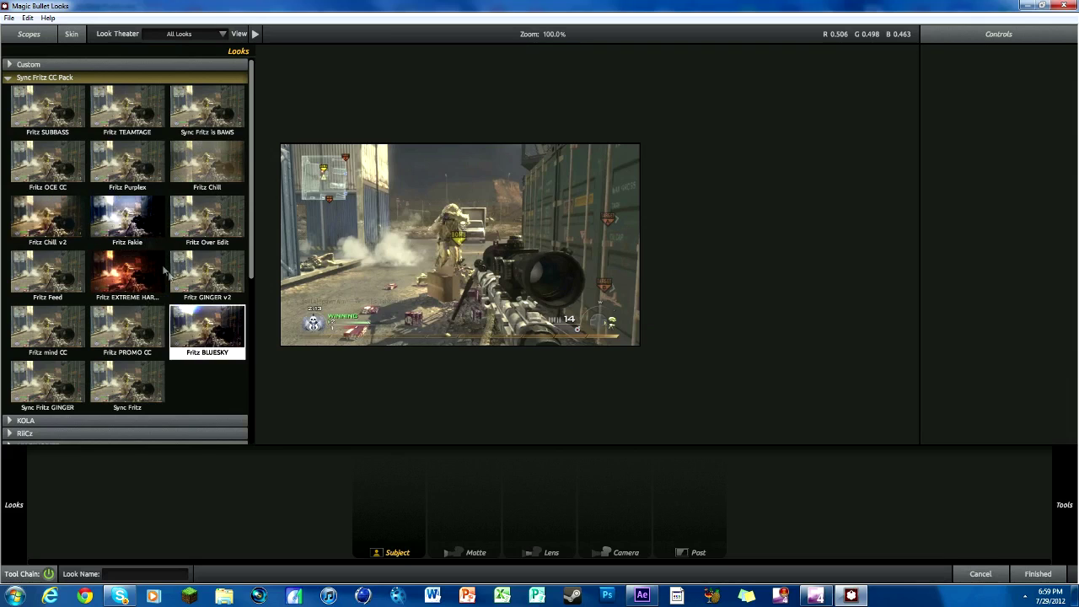
left_click(51, 218)
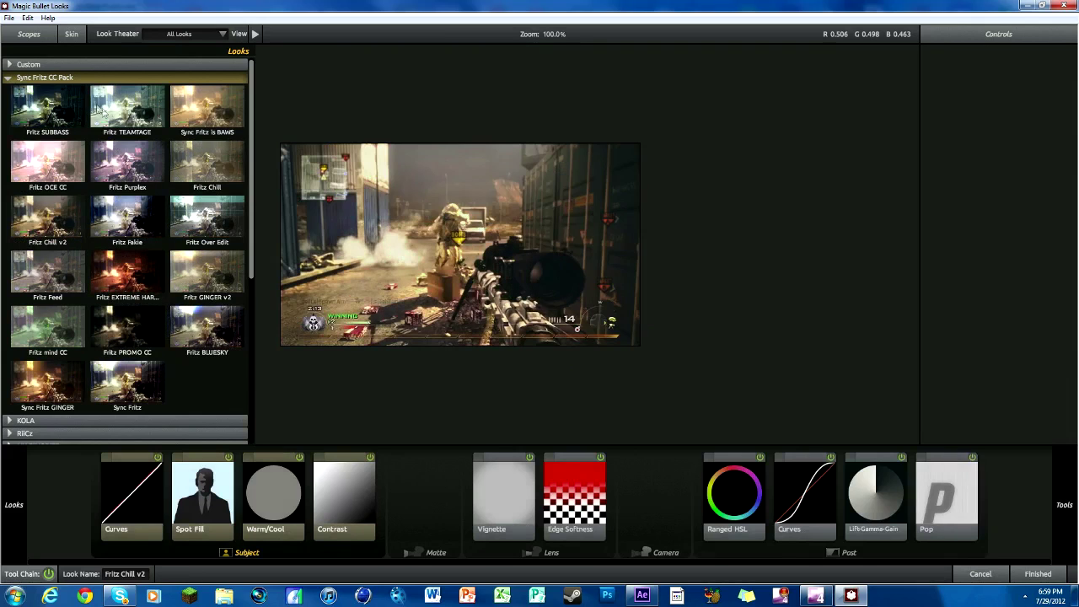
left_click(63, 314)
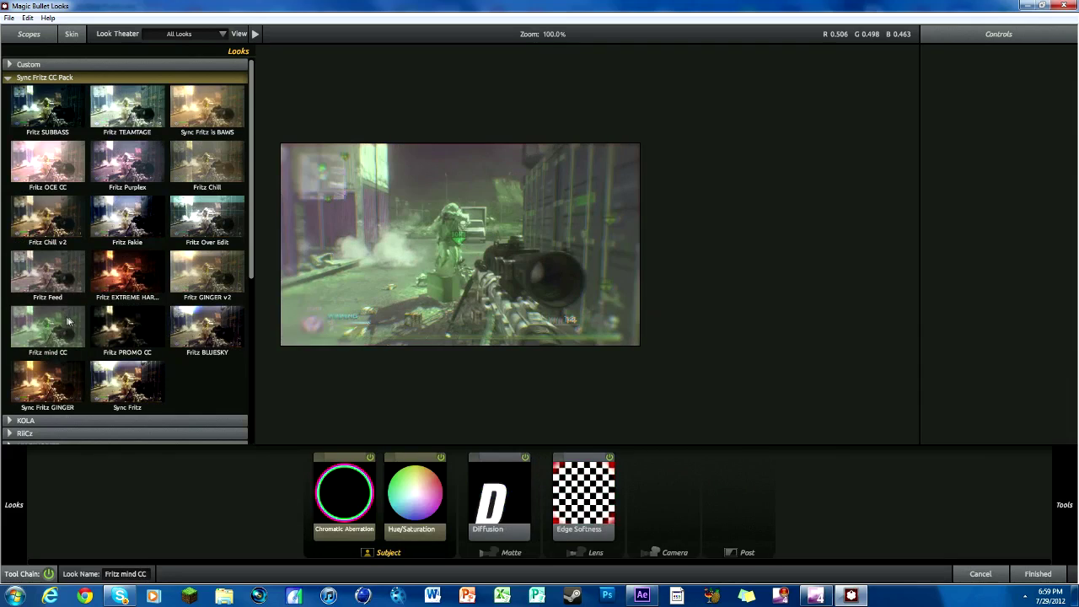
Delete all of the loaded preset's tools so that the tool chain is empty
left_click(581, 505)
key("Delete")
key("Delete")
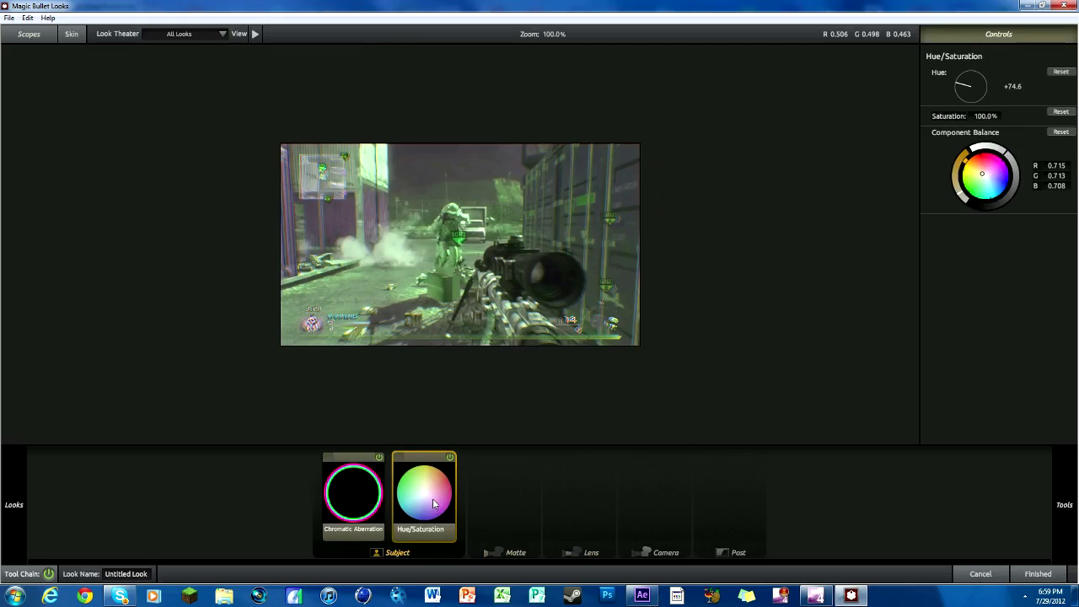
key("Delete")
left_click(385, 489)
key("Delete")
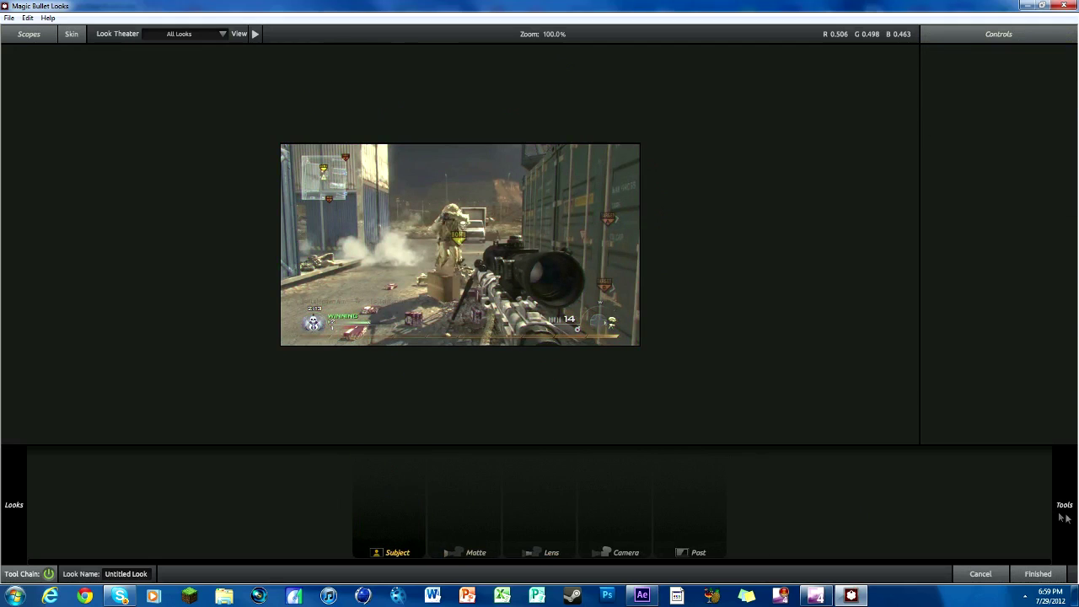
Add a Diffusion tool with default settings to the Matte stage of the tool chain
mouse_move(1063, 516)
left_click(887, 438)
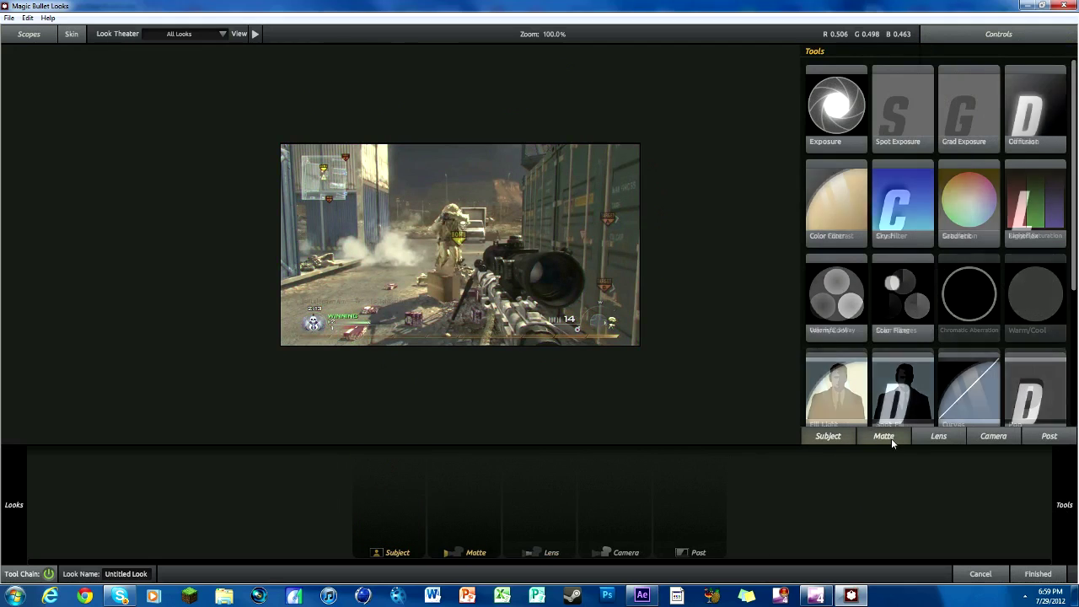
left_click_drag(1035, 114, 464, 493)
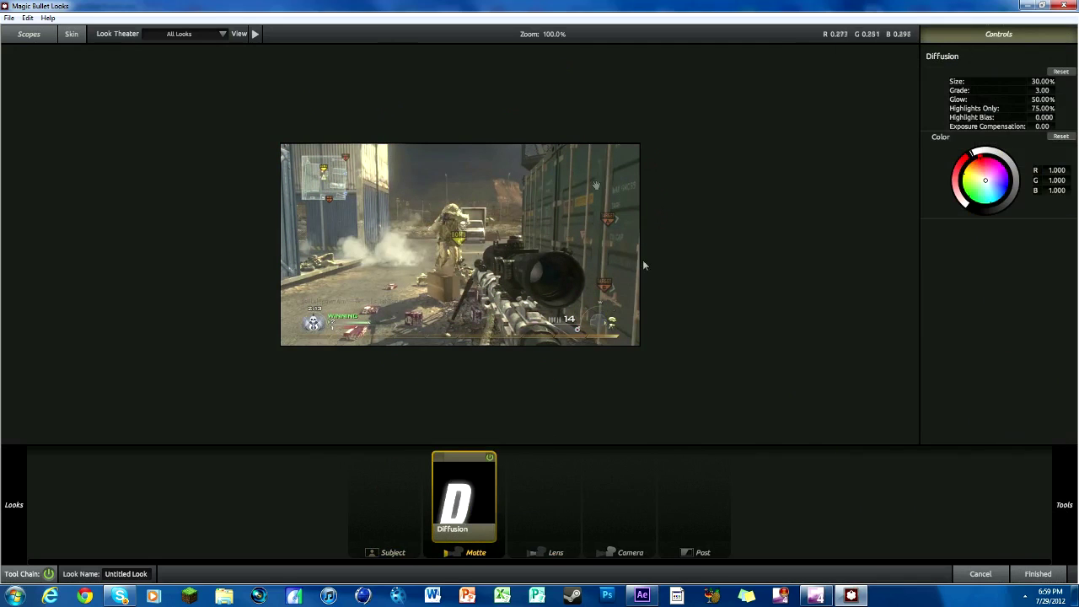
Add Edge Softness to the Lens stage and enlarge its ellipse to an aspect of about 1.43, keeping the frame's middle sharp
mouse_move(1066, 504)
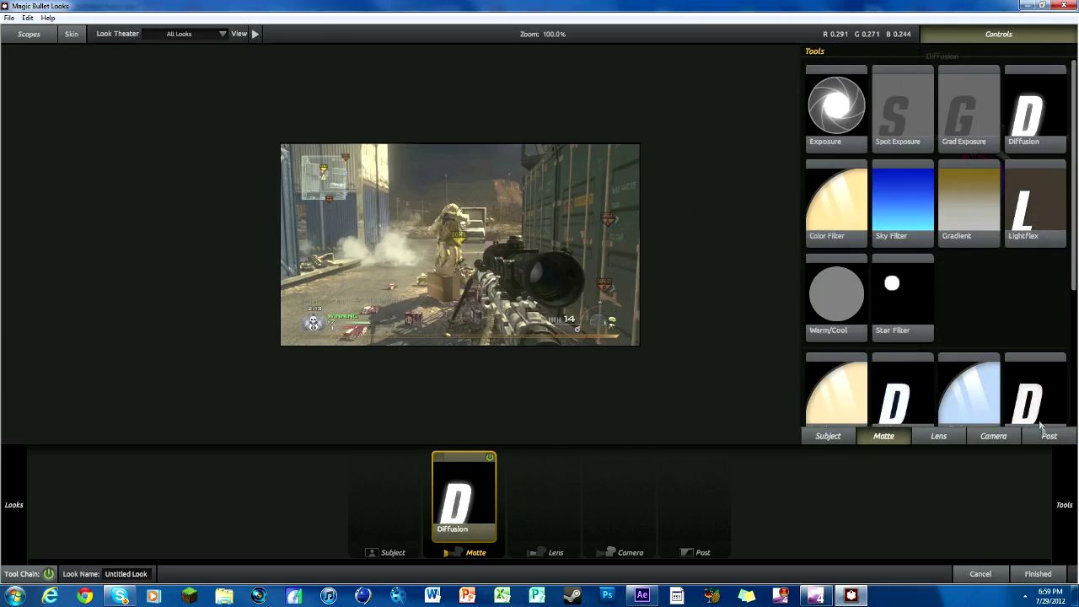
scroll(978, 400, "down", 5)
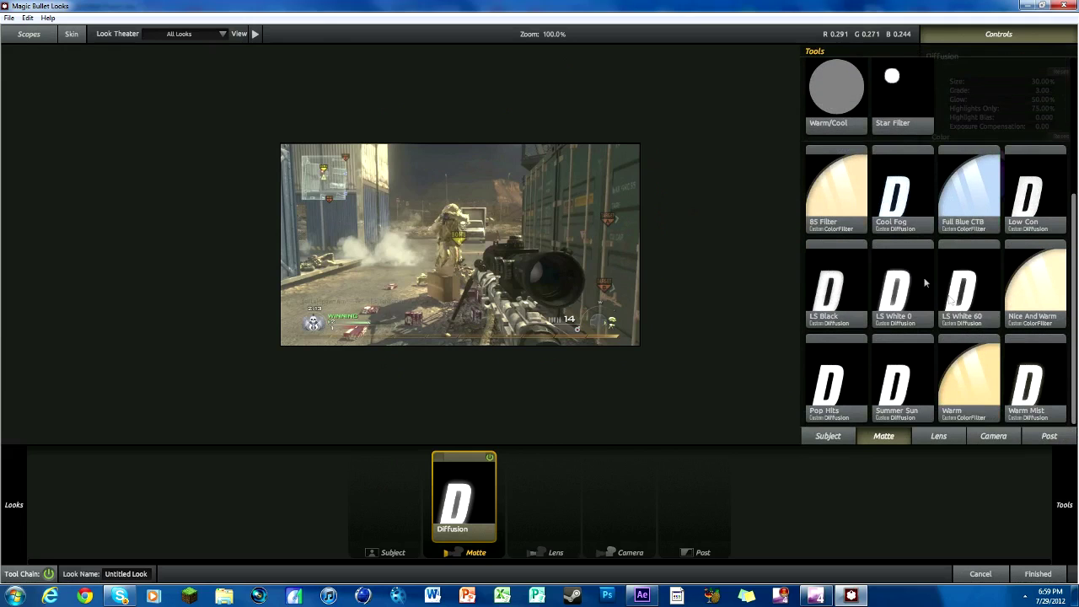
left_click(936, 436)
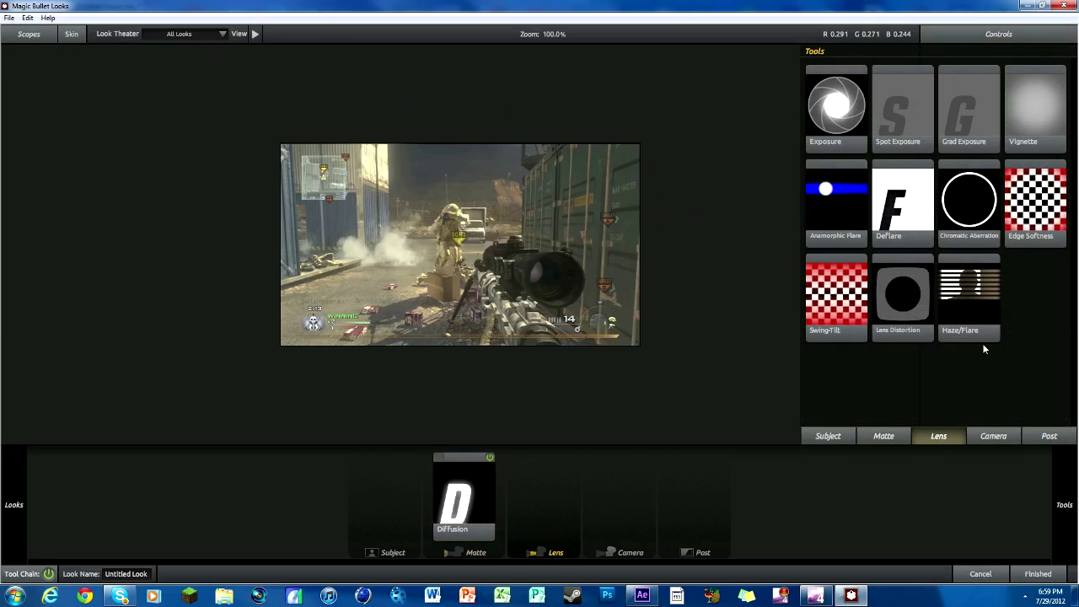
left_click_drag(1022, 239, 571, 481)
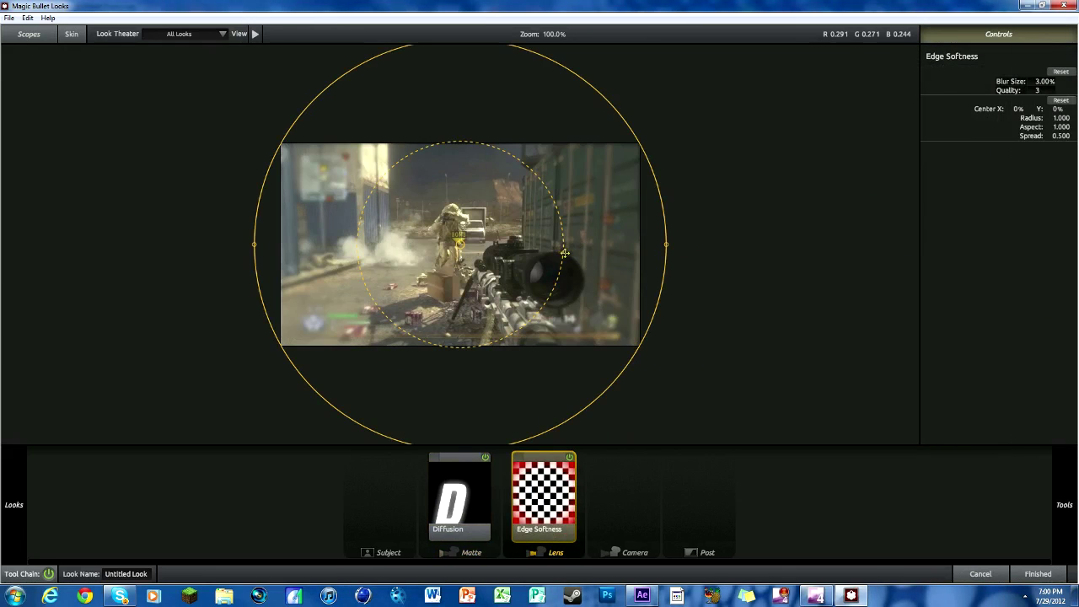
left_click_drag(671, 243, 838, 268)
scroll(648, 313, "down", 1)
left_click_drag(457, 402, 469, 457)
scroll(512, 284, "up", 2)
Add a Vignette to the Lens stage, widen it to an aspect of about 1.41, and adjust its color
mouse_move(1063, 355)
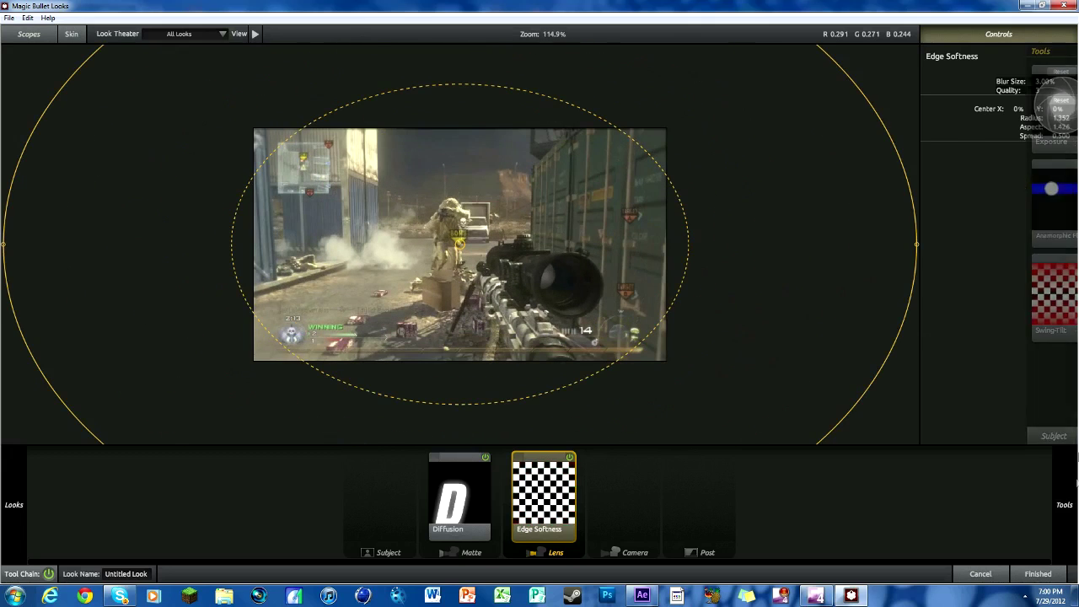
left_click_drag(1035, 105, 595, 501)
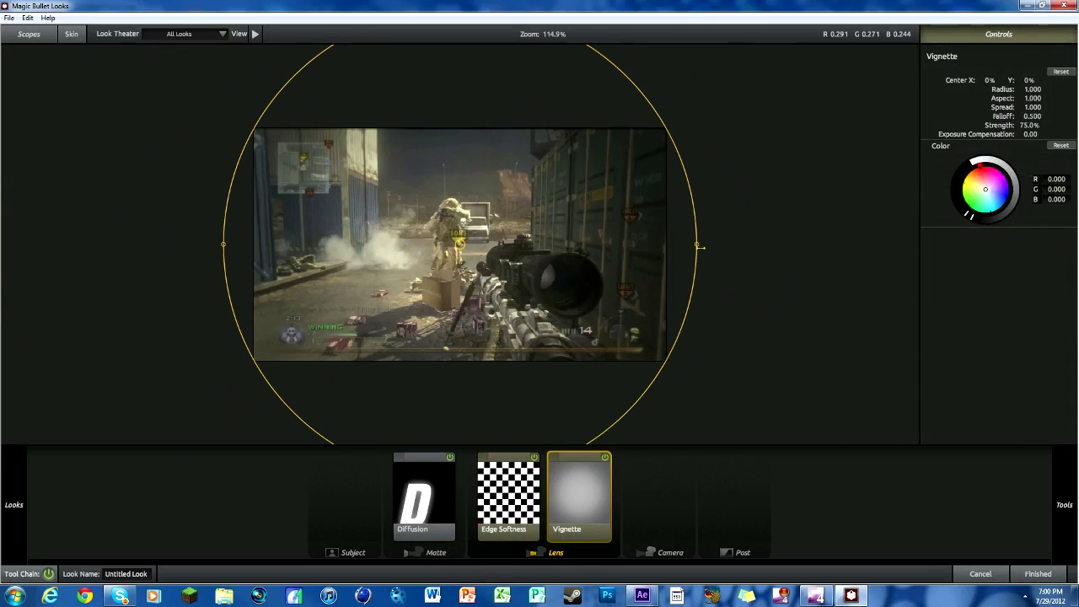
left_click_drag(700, 247, 792, 244)
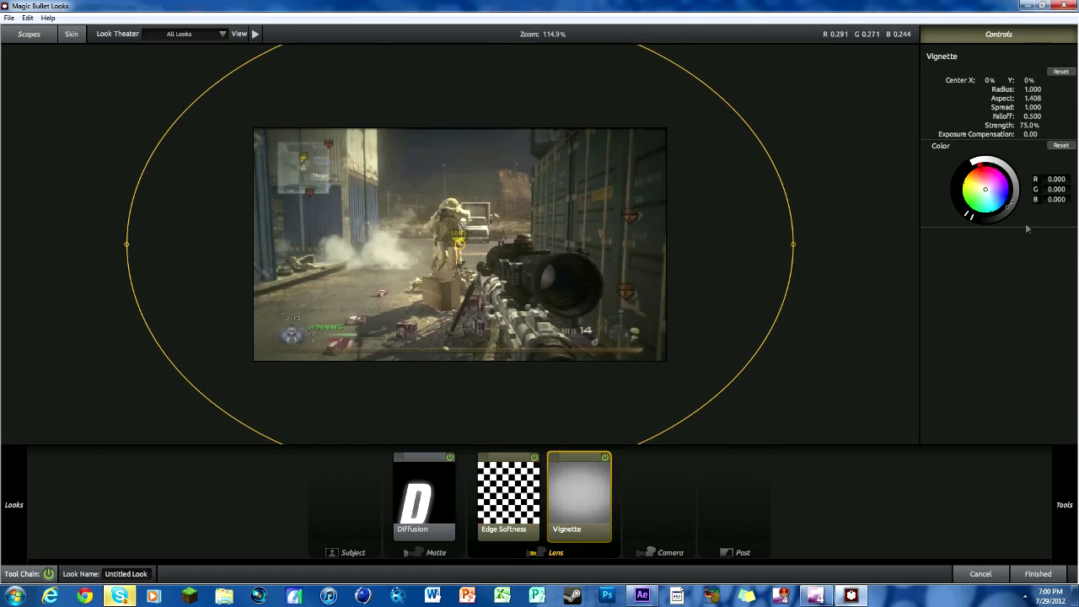
mouse_move(985, 189)
left_mouse_down()
mouse_move(969, 169)
mouse_move(988, 204)
left_mouse_up()
Add Color Ranges to the Post stage and shift its highlights, midtones and shadows slightly toward red
mouse_move(1065, 465)
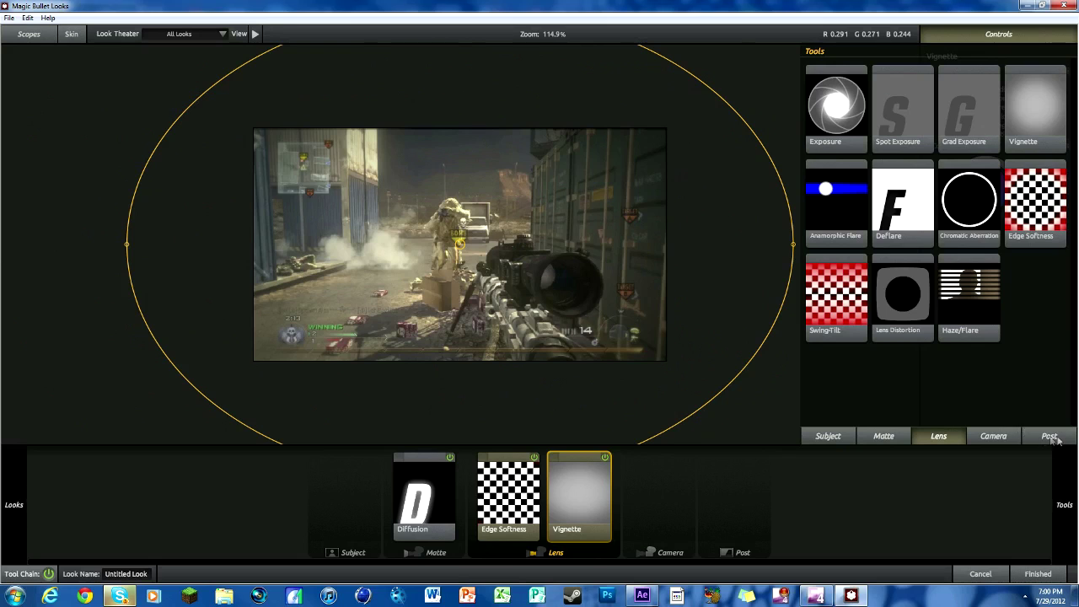
left_click(1050, 437)
scroll(910, 217, "down", 2)
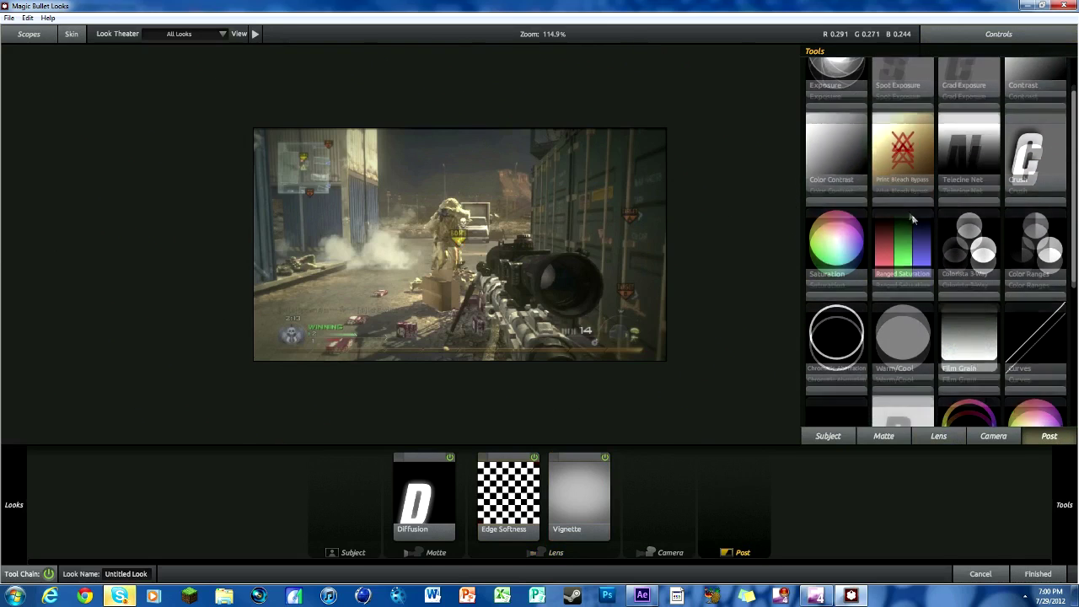
scroll(1012, 232, "down", 2)
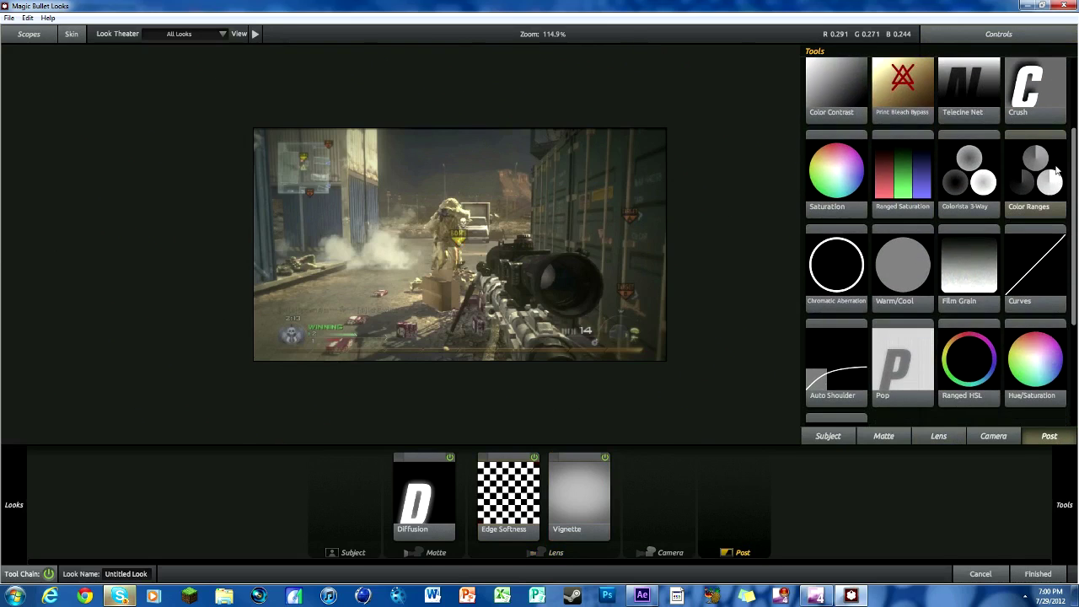
left_click_drag(1056, 171, 733, 497)
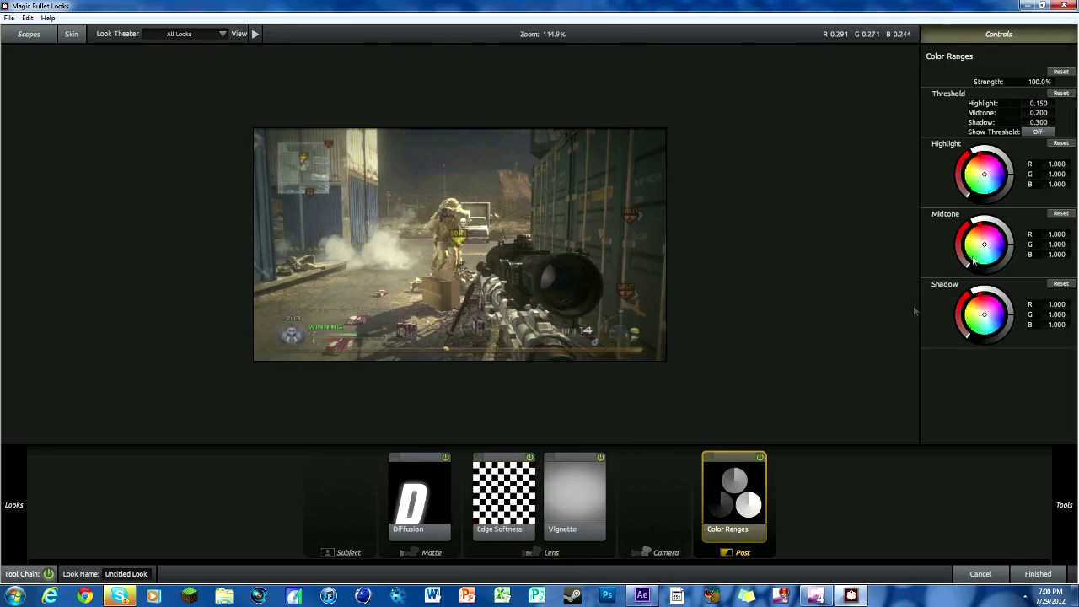
mouse_move(983, 244)
left_mouse_down()
mouse_move(972, 232)
mouse_move(987, 242)
mouse_move(978, 244)
mouse_move(983, 235)
left_mouse_up()
left_click_drag(977, 159, 977, 154)
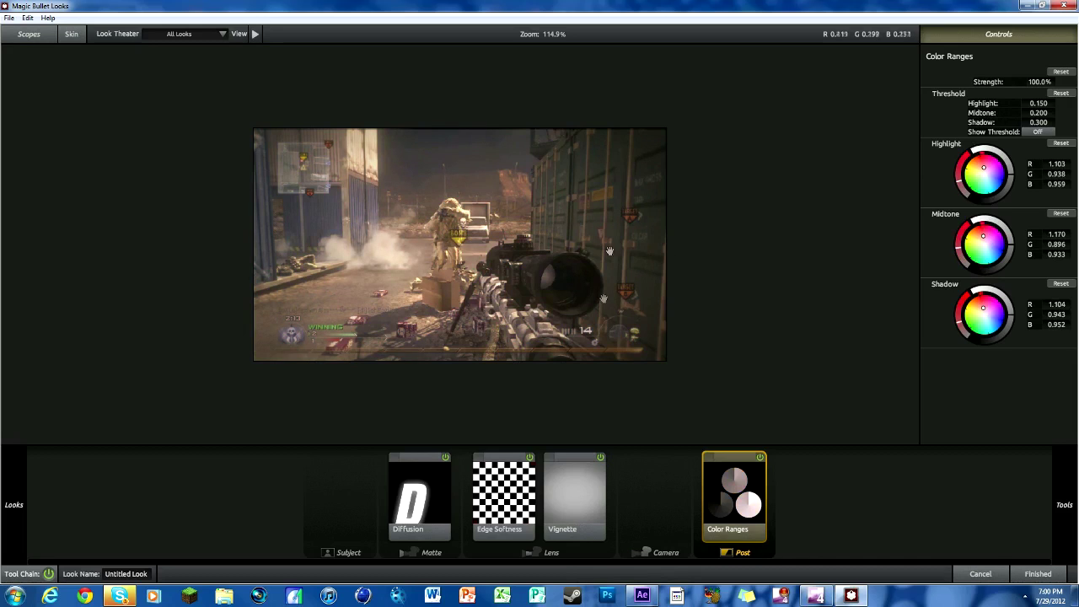
Add Curves to the Camera stage and shape an S-curve that increases the contrast
mouse_move(1064, 499)
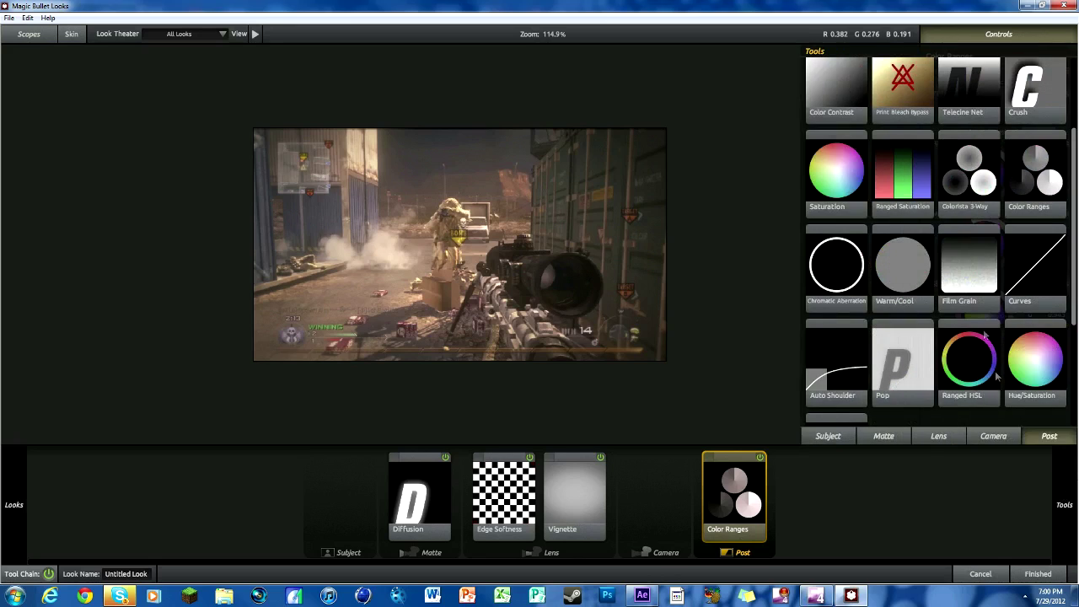
left_click_drag(1037, 270, 654, 499)
left_click_drag(964, 170, 1033, 90)
Add Color Contrast after Curves in the Camera stage and adjust its contrast color wheel
mouse_move(1067, 469)
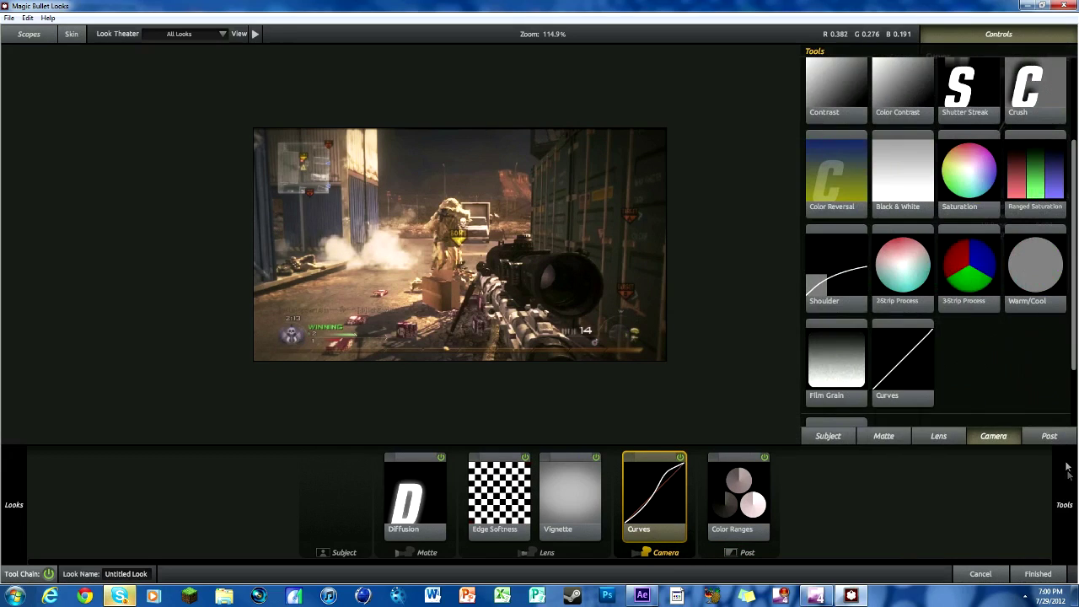
scroll(927, 202, "down", 2)
scroll(951, 223, "up", 2)
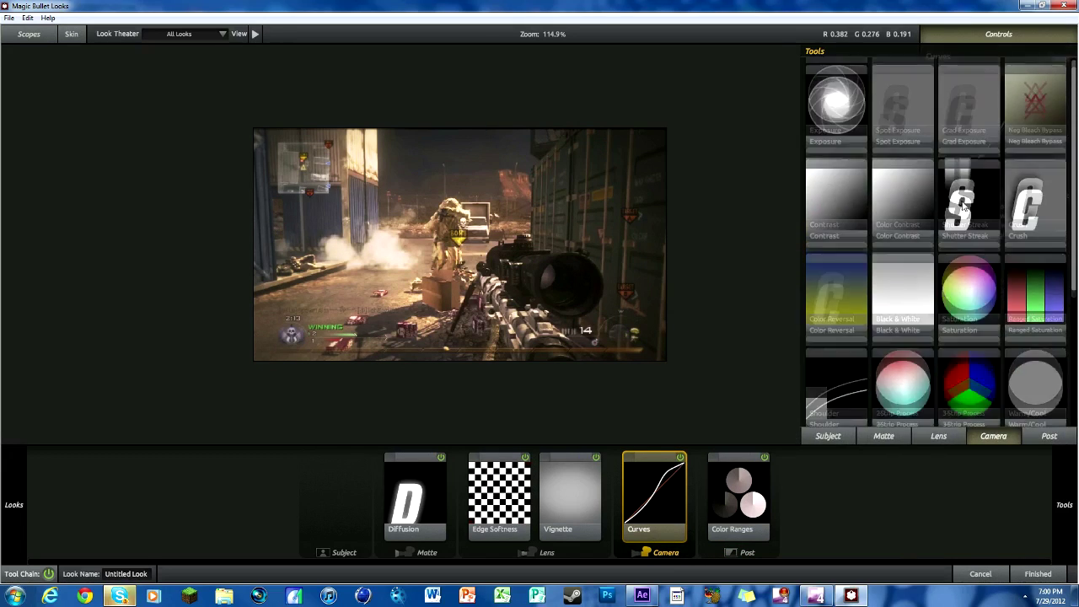
left_click_drag(902, 202, 686, 482)
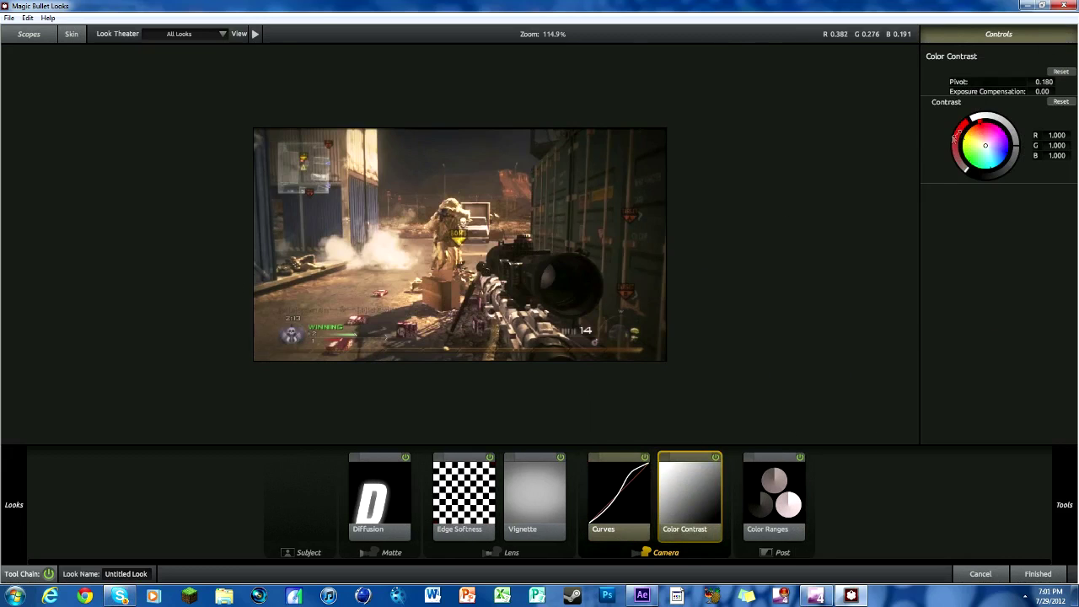
left_click_drag(956, 136, 980, 144)
Try a 2-Strip Process in the Camera stage with 0% green sensitivity and +5.20 exposure compensation, and delete it
mouse_move(1062, 506)
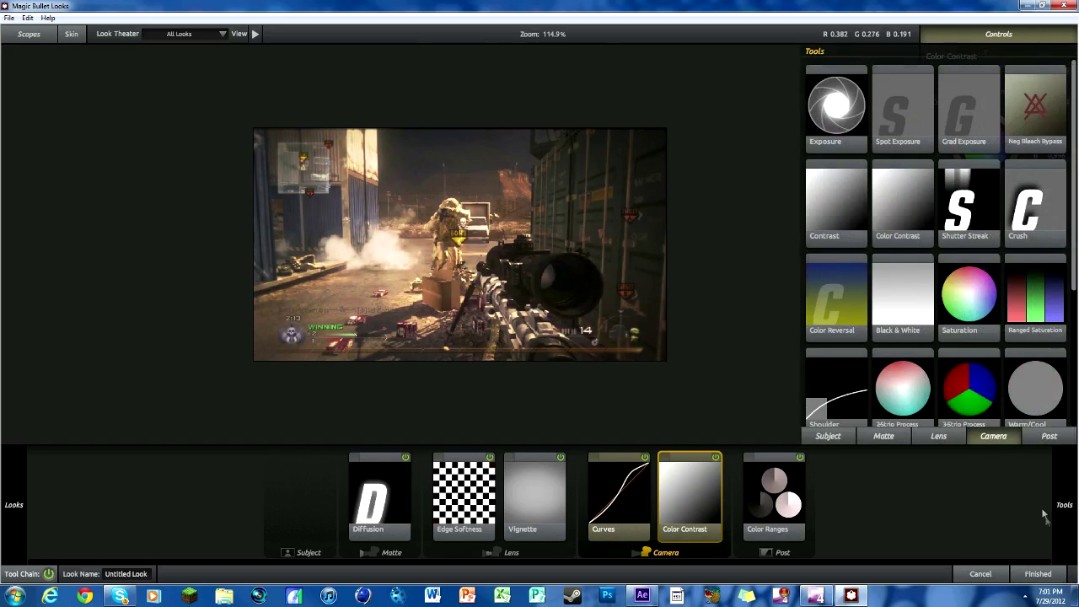
left_click_drag(913, 413, 730, 499)
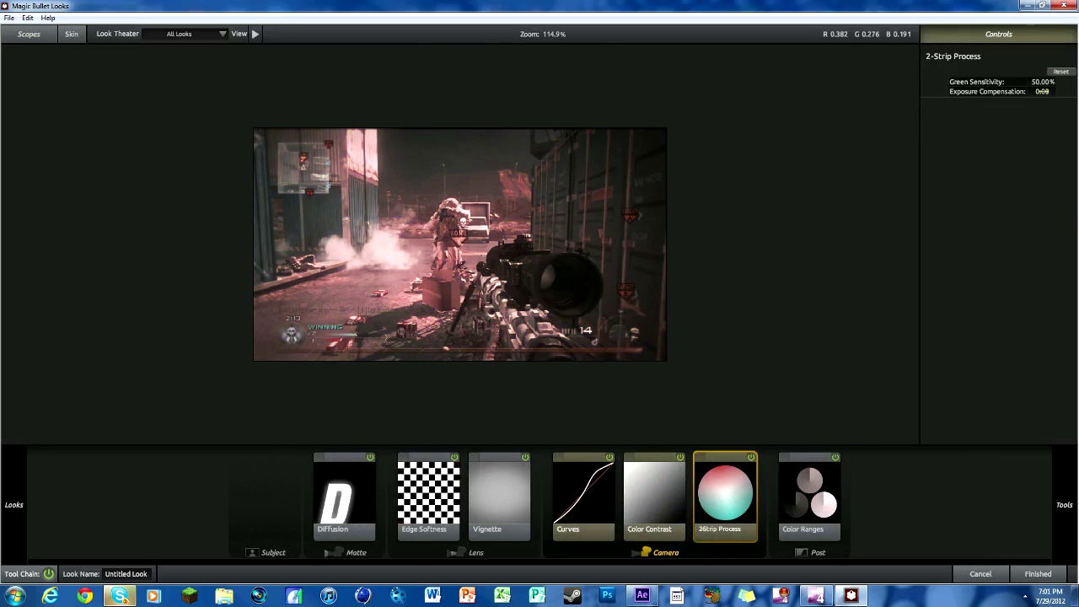
left_click_drag(1048, 83, 1075, 91)
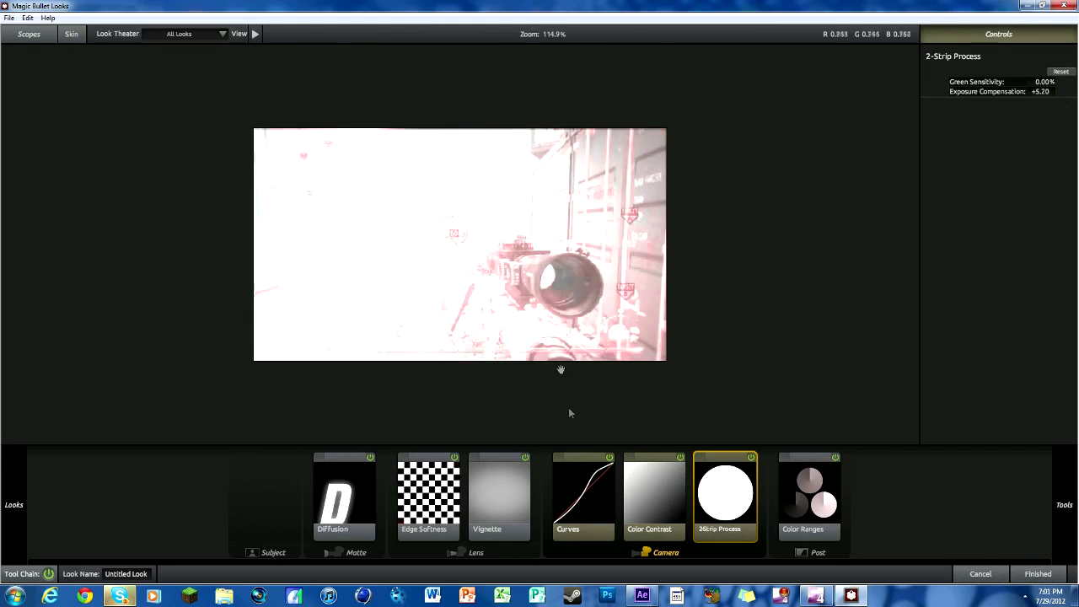
key("Delete")
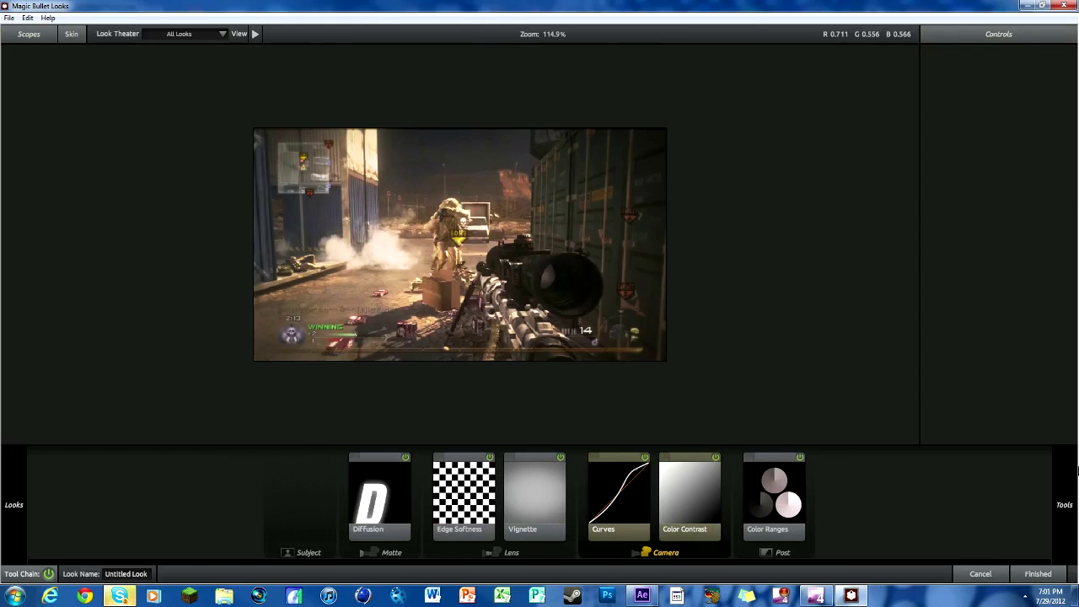
Add Exposure before Diffusion in the Matte stage and set it to +0.60 stops
mouse_move(1064, 504)
left_click(883, 436)
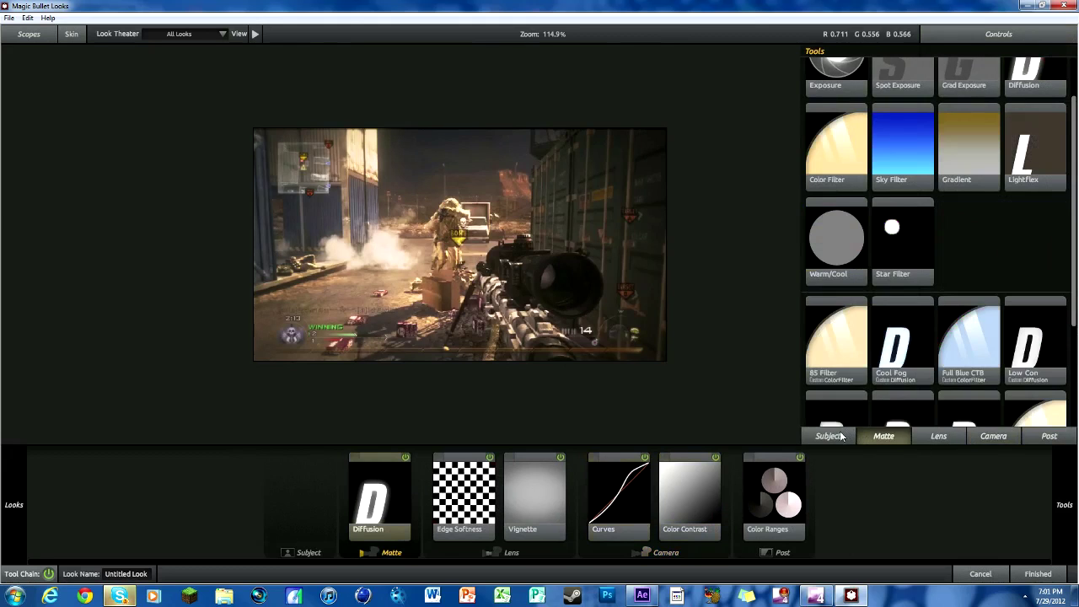
left_click(831, 436)
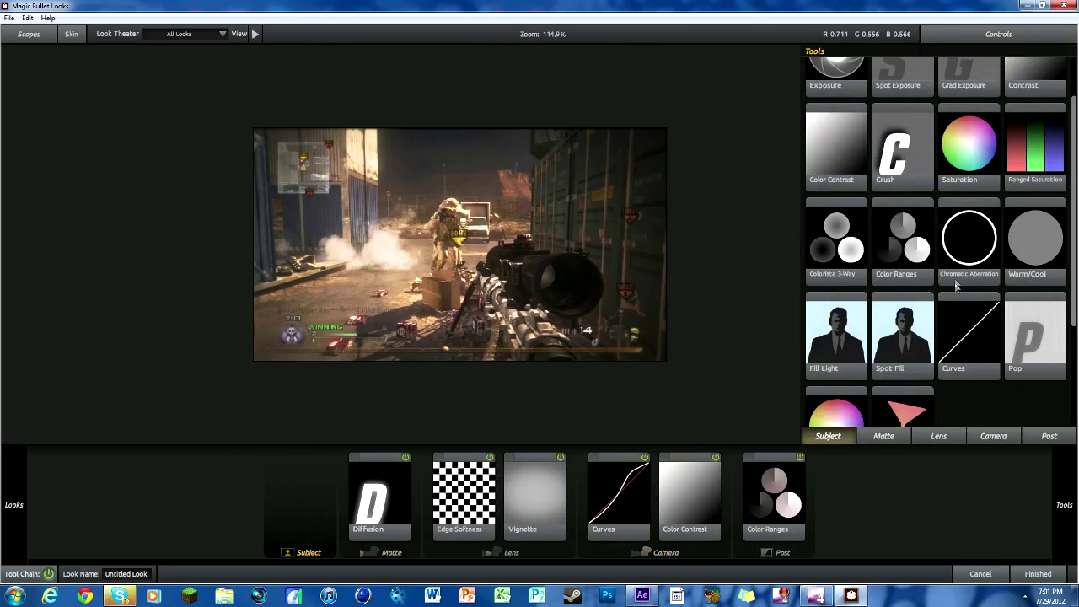
scroll(957, 286, "down", 2)
scroll(960, 280, "up", 3)
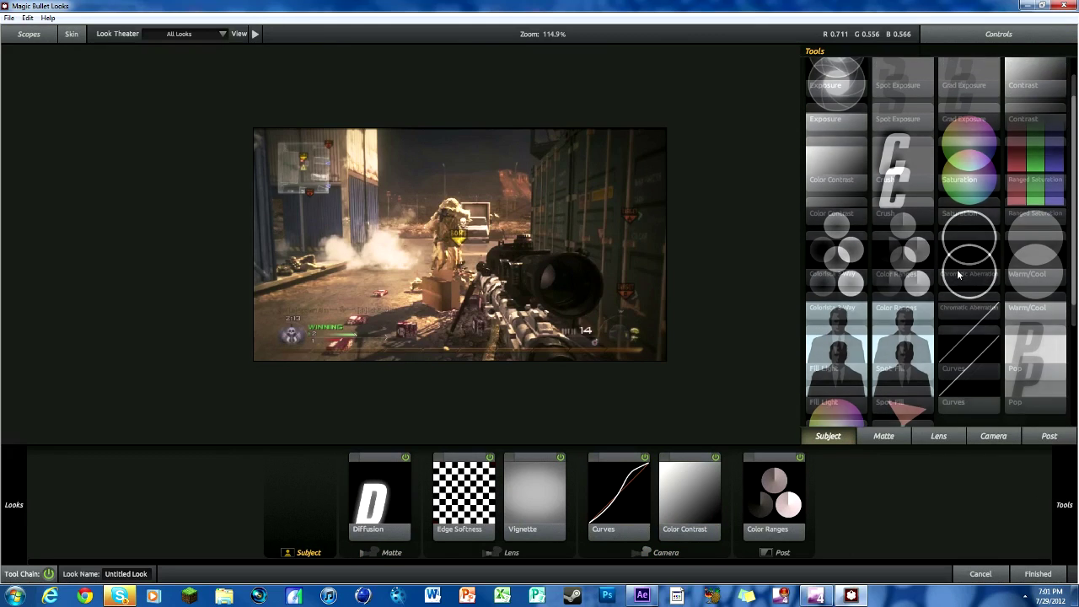
left_click_drag(848, 109, 301, 494)
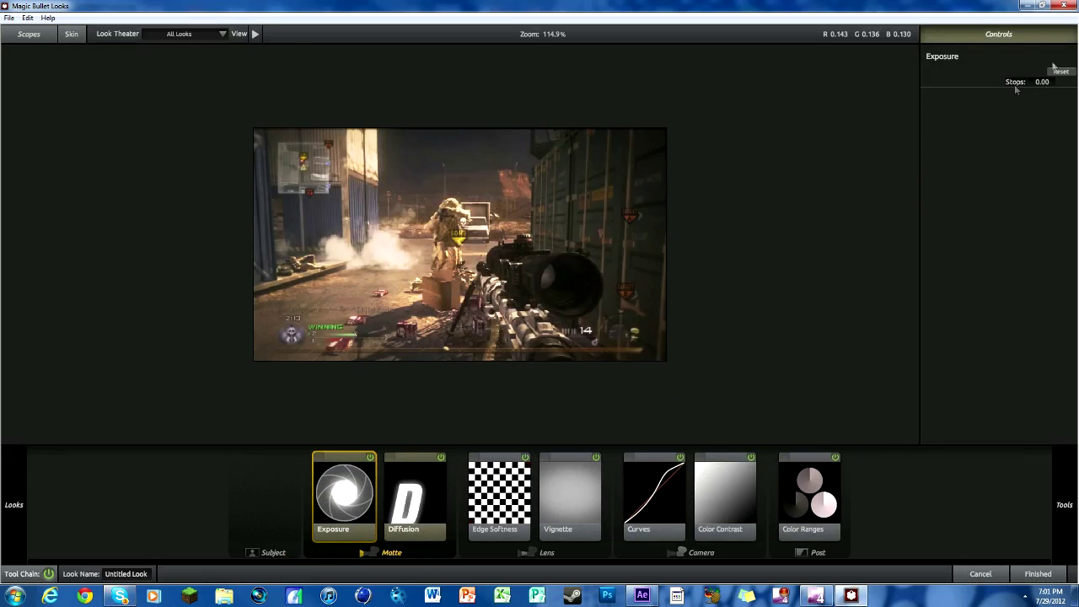
mouse_move(1048, 87)
left_mouse_down()
mouse_move(1063, 84)
mouse_move(1017, 81)
mouse_move(1033, 82)
left_mouse_up()
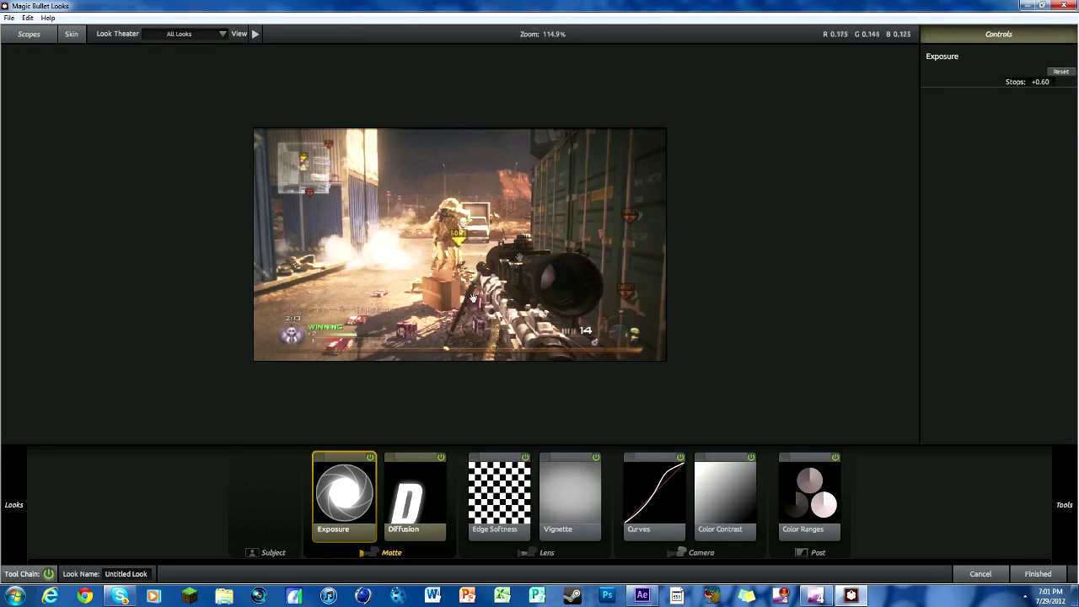
Add Lens Distortion after Vignette in the Lens stage and reduce its distortion strength
mouse_move(1053, 503)
left_click(937, 436)
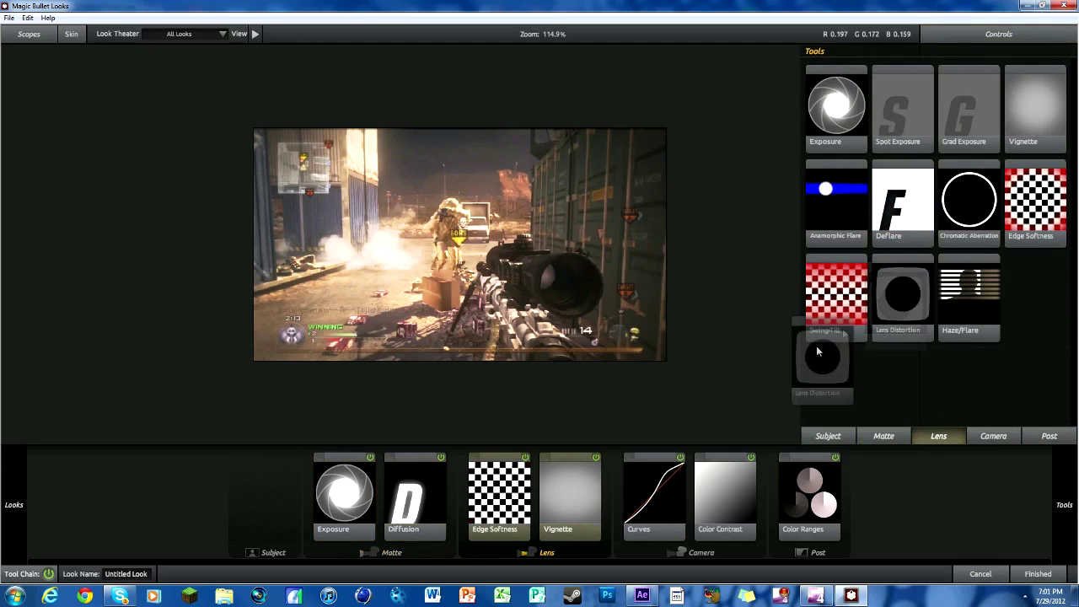
left_click_drag(817, 352, 628, 476)
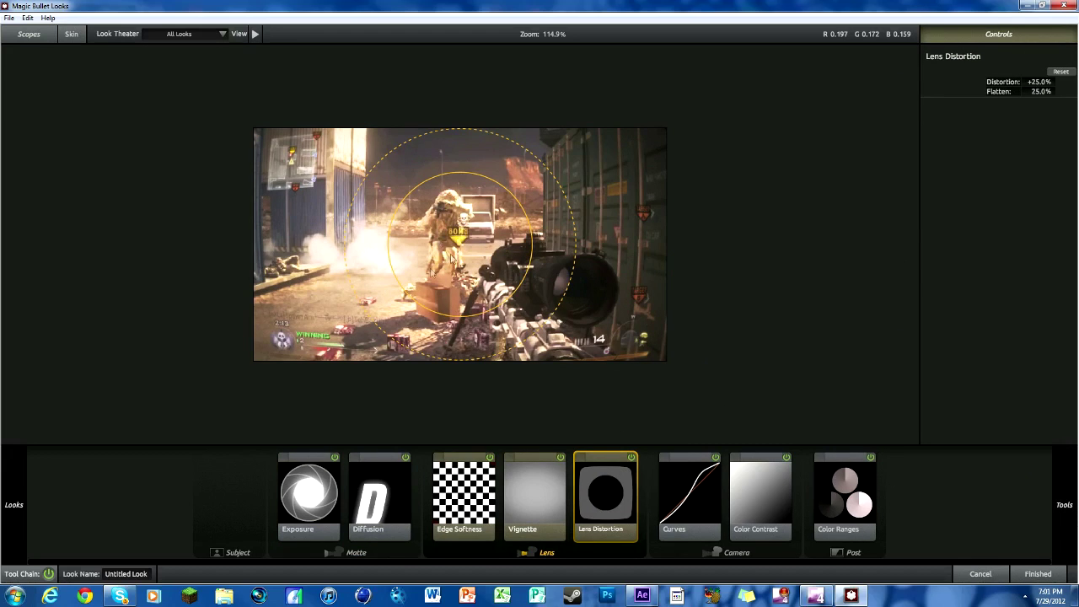
left_click_drag(509, 297, 403, 280)
left_click_drag(573, 245, 563, 245)
Try an Anamorphic Flare after Lens Distortion in the Lens stage, and delete it
mouse_move(1069, 354)
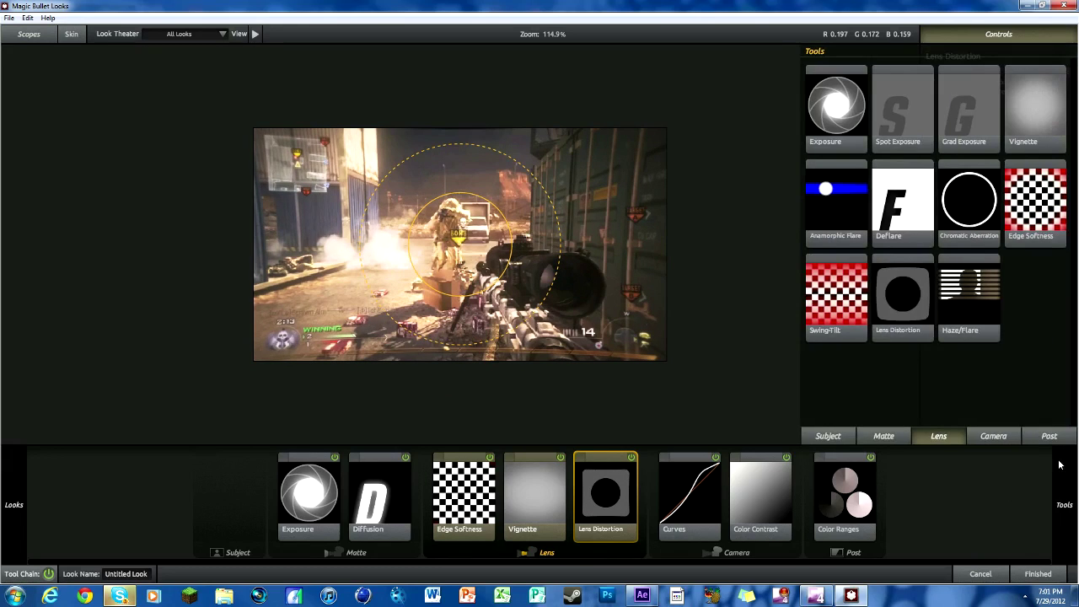
left_click_drag(834, 177, 655, 445)
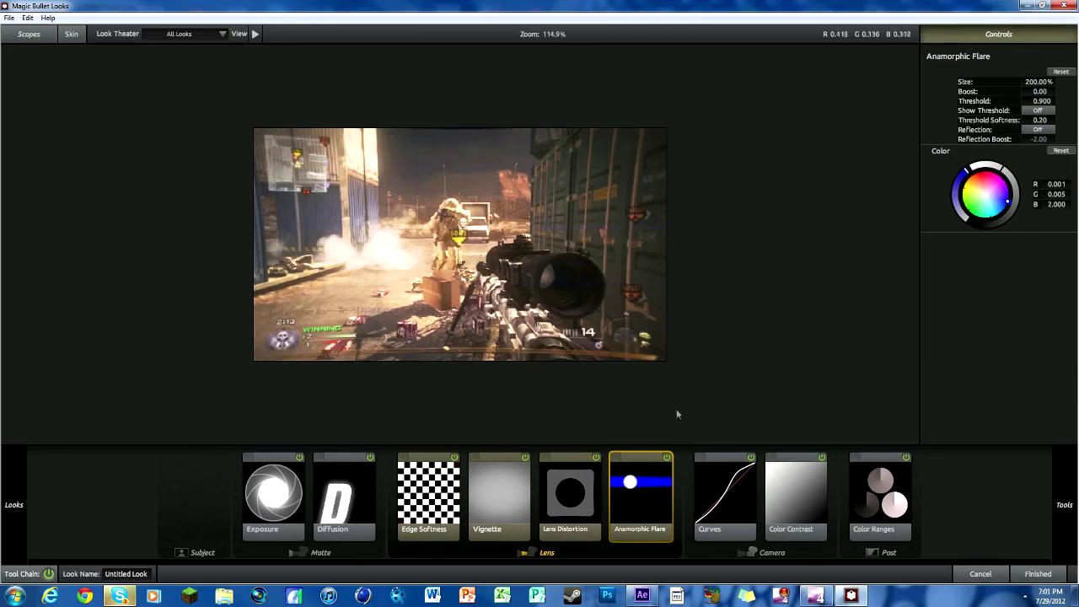
key("Delete")
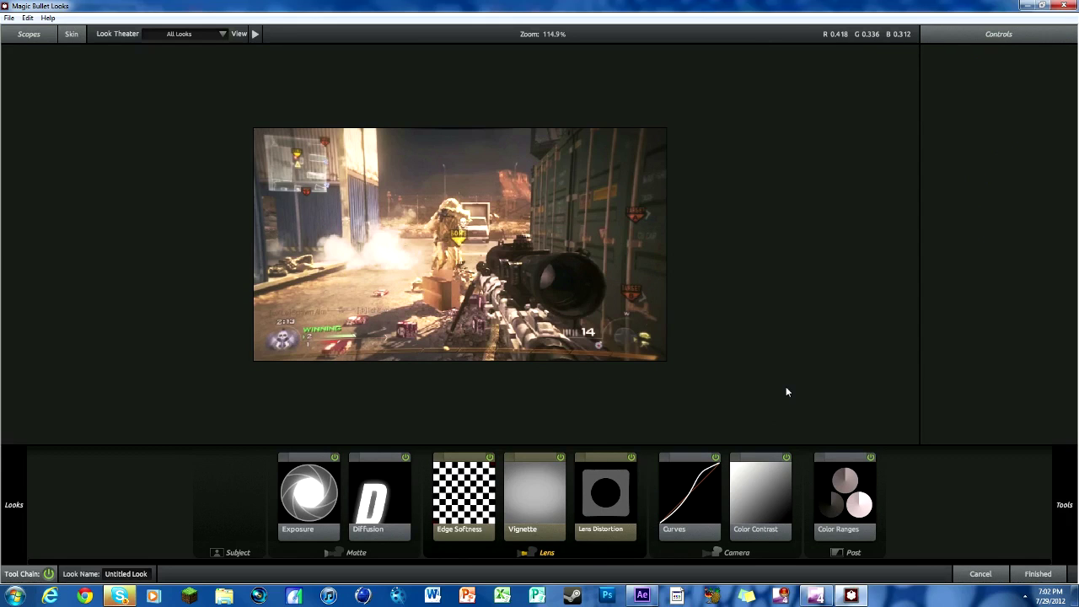
Try Deflare in the Lens stage with 100% size, 100% strength and +13.30 exposure compensation, and delete it
mouse_move(1068, 482)
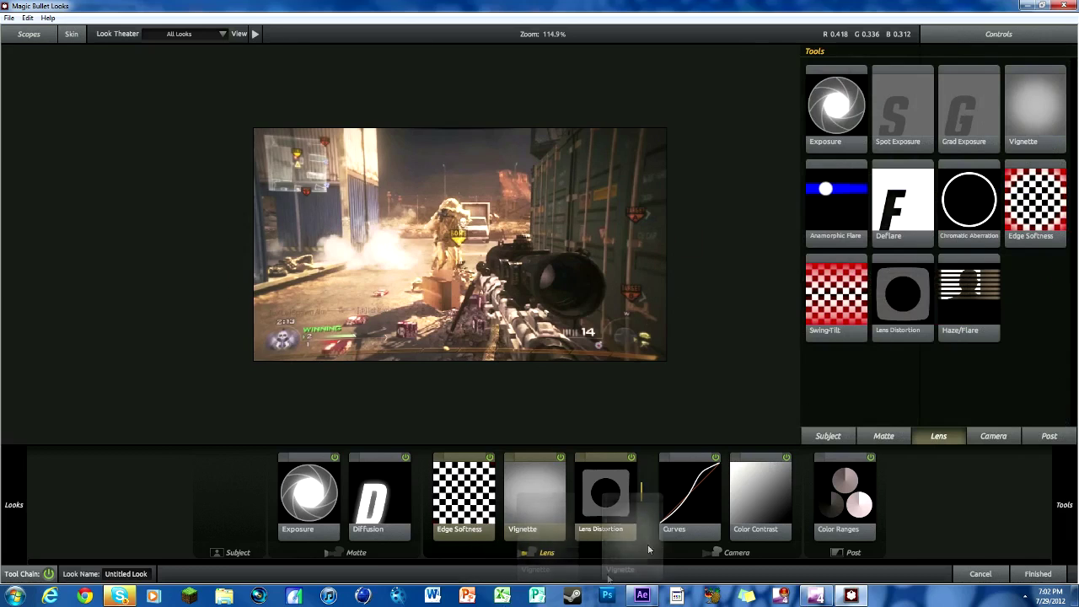
left_click_drag(1045, 116, 1030, 103)
left_click_drag(902, 202, 666, 507)
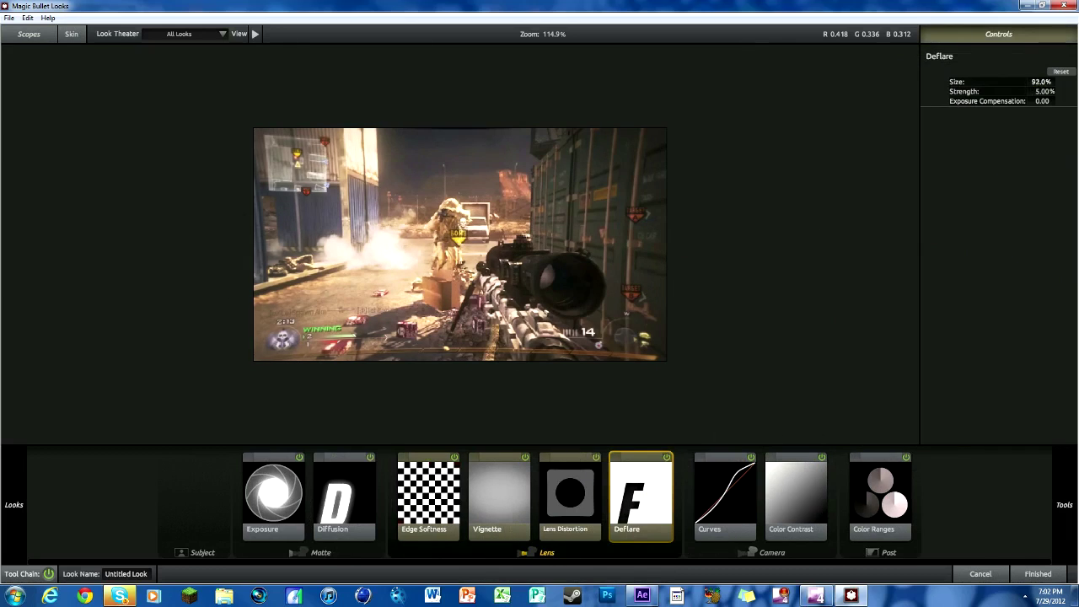
mouse_move(1036, 91)
left_mouse_down()
mouse_move(1075, 91)
mouse_move(1038, 102)
left_mouse_up()
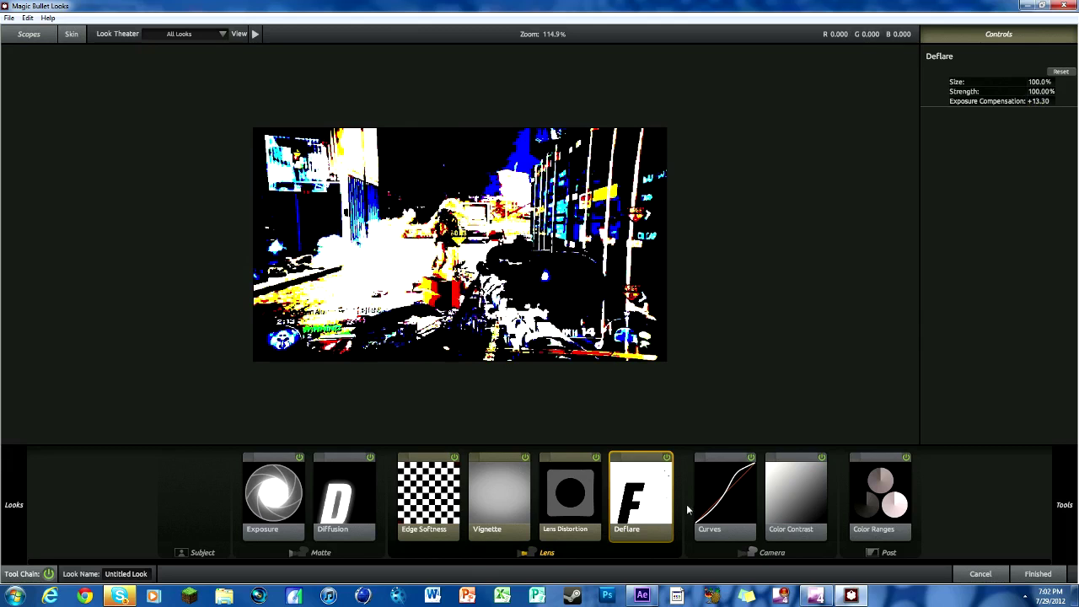
key("Delete")
Delete Color Ranges from the Post stage and Lens Distortion from the Lens stage
mouse_move(1060, 504)
left_click(1027, 436)
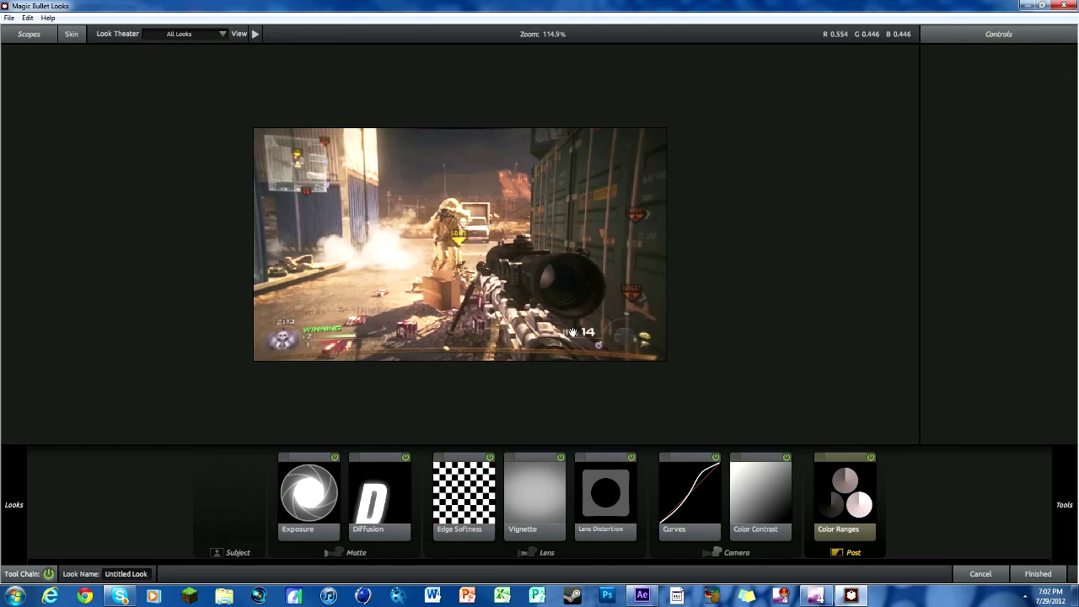
left_click(843, 502)
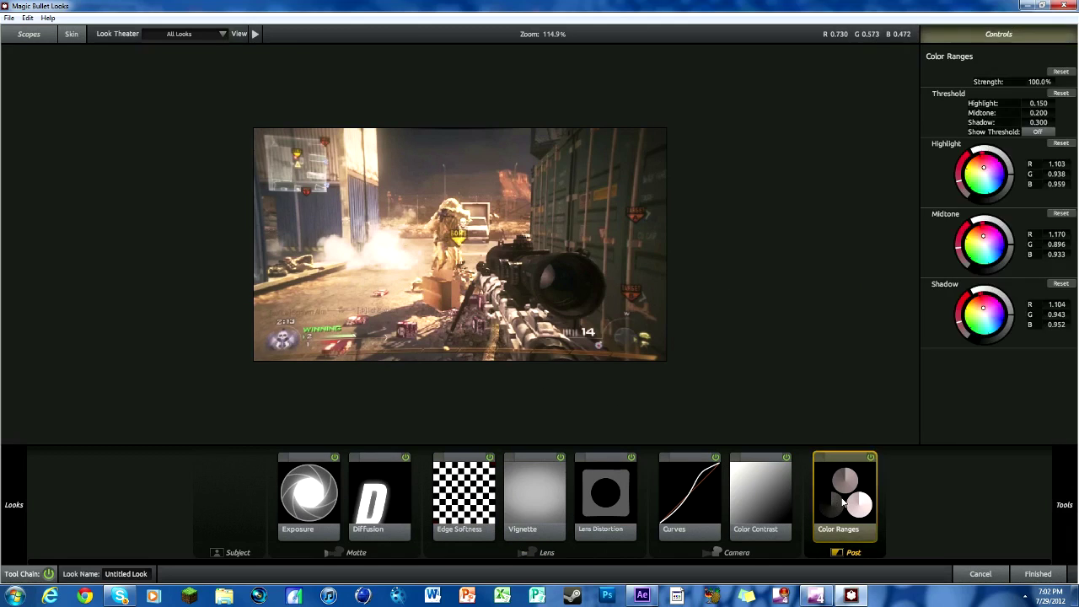
key("Delete")
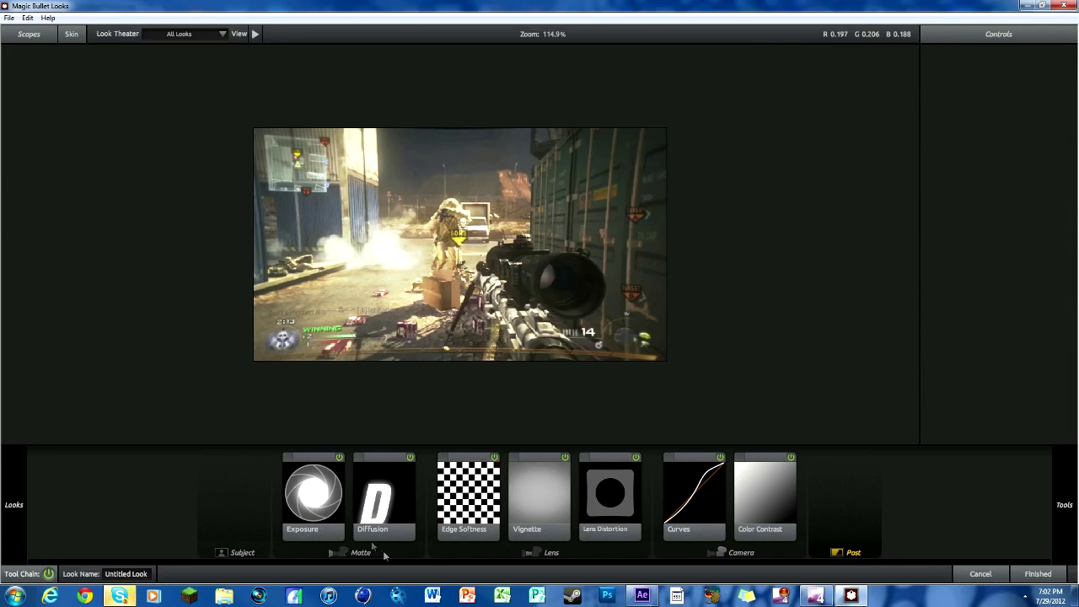
left_click(584, 485)
key("Delete")
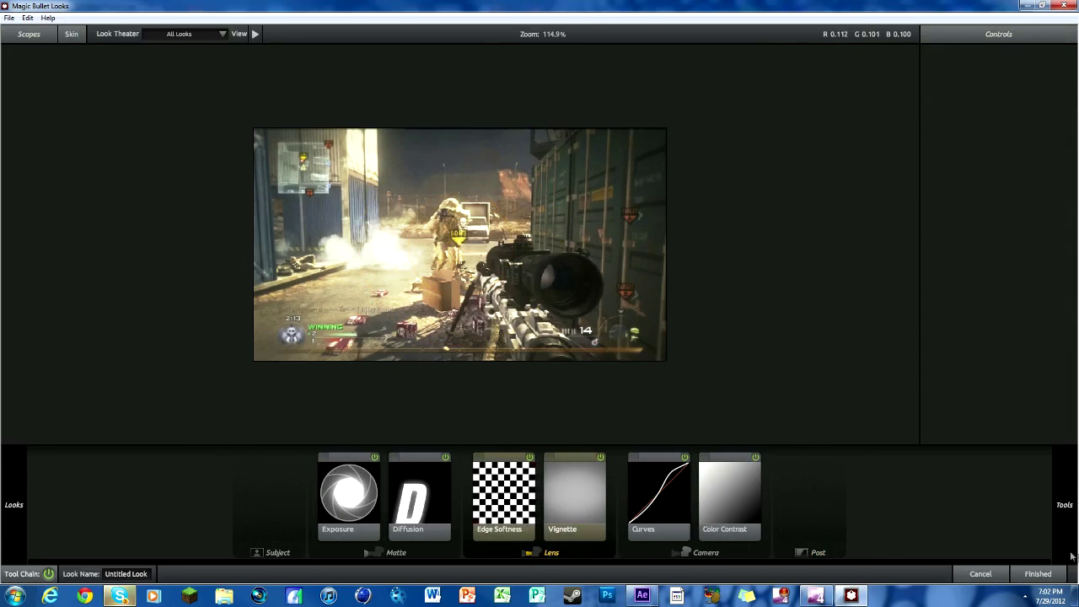
Apply the look to the adjustment layer and toggle that layer's visibility to compare the clip with and without correction
left_click(1057, 573)
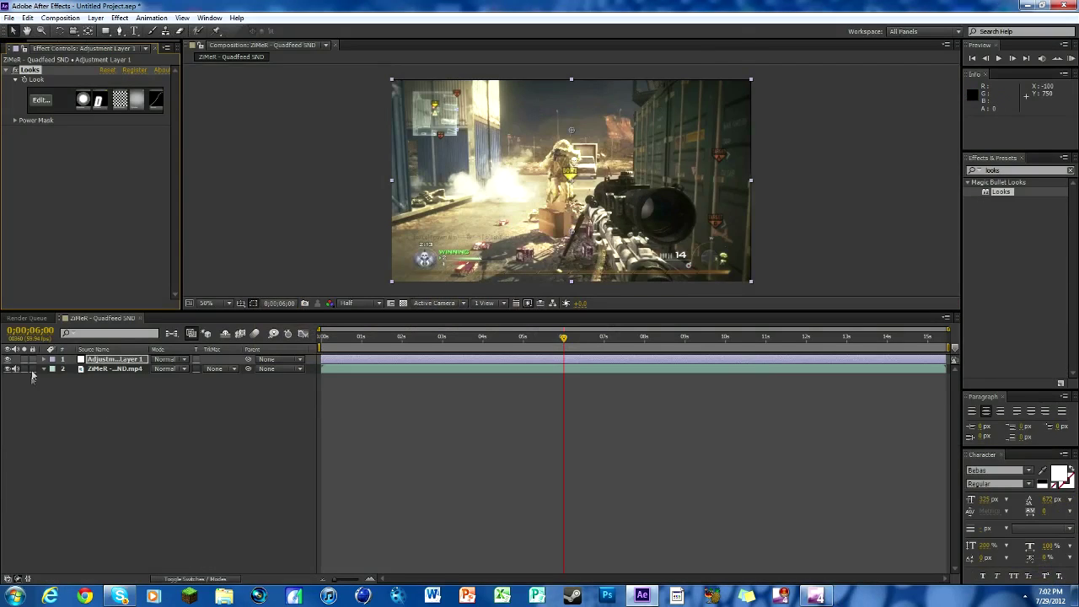
left_click(8, 360)
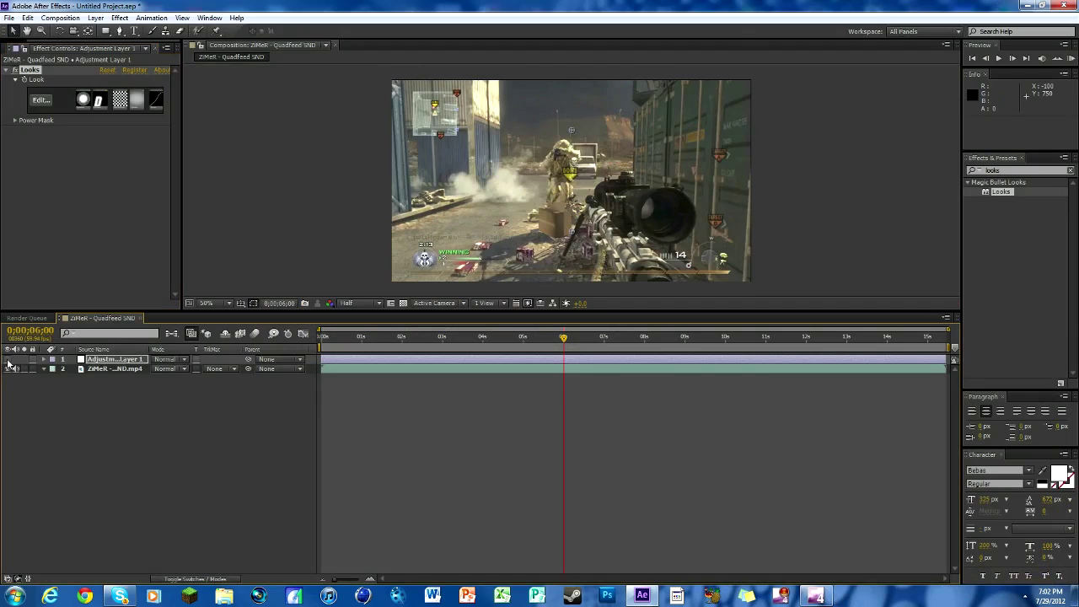
left_click(9, 360)
left_click(9, 359)
left_click(9, 360)
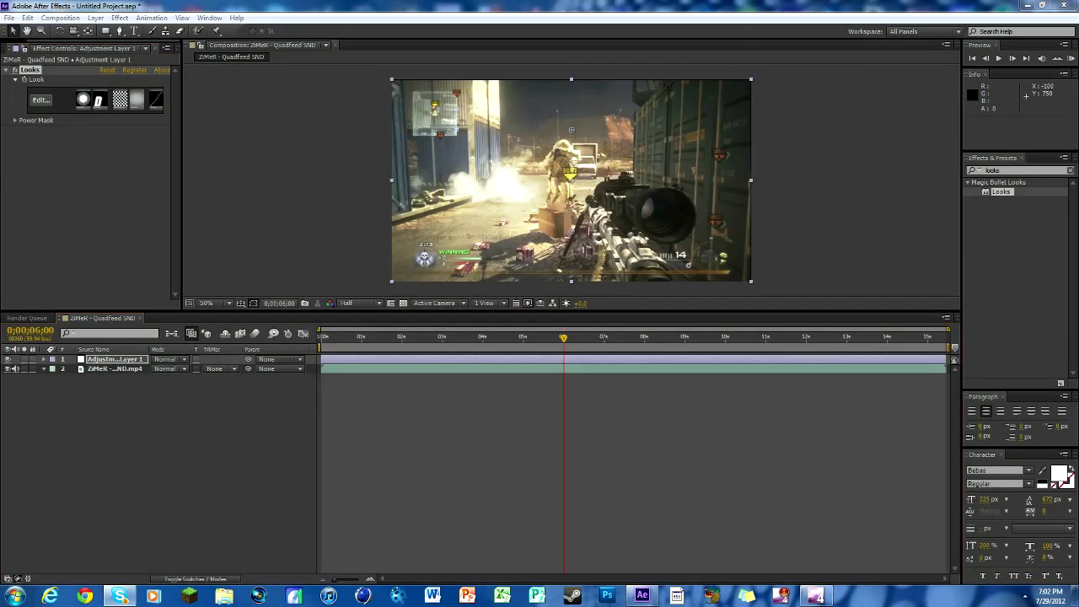
Reopen the look for editing and examine the settings of the tools in the Matte, Lens and Camera stages
left_click(41, 102)
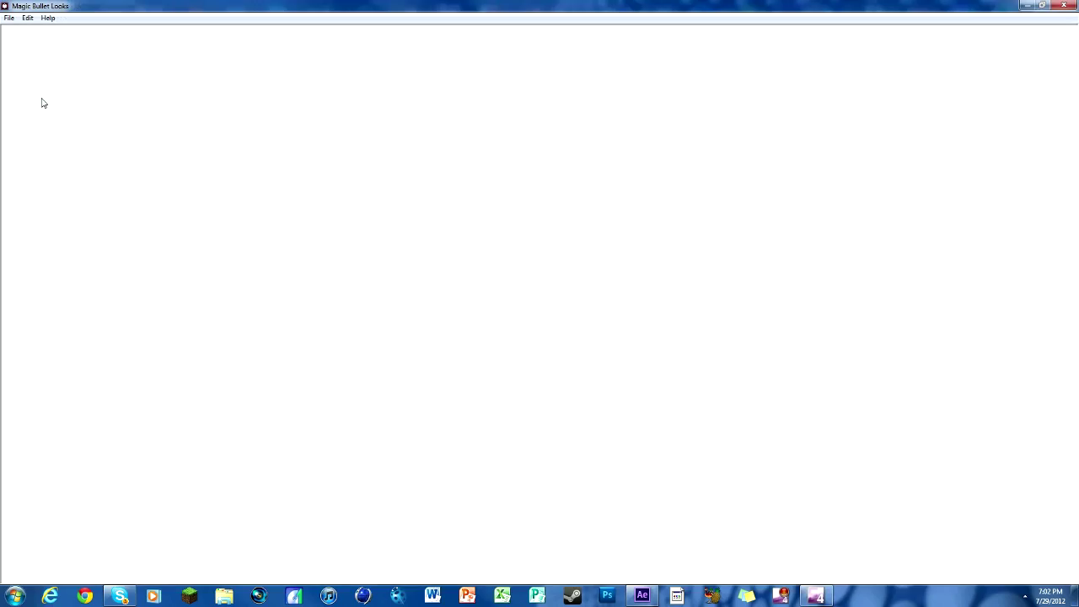
left_click(395, 515)
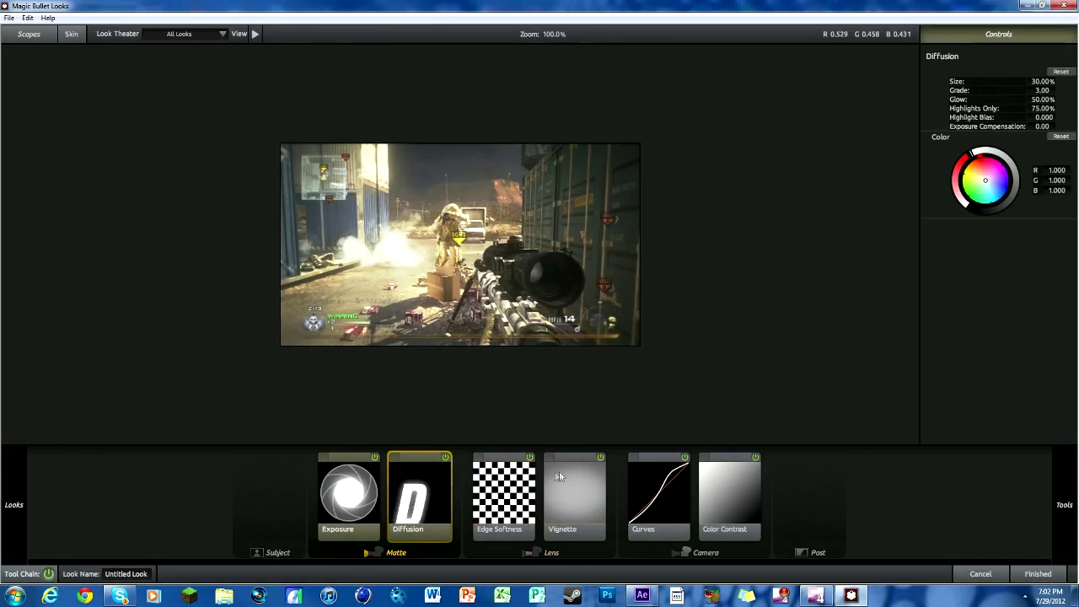
left_click(553, 471)
left_click(526, 484)
left_click(642, 507)
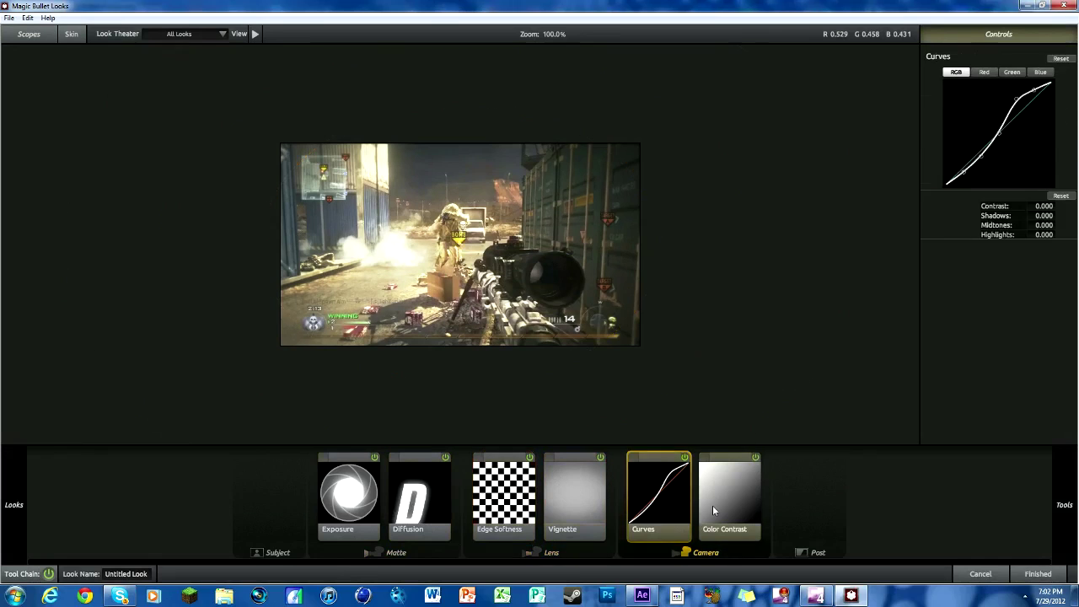
left_click(712, 505)
left_click(345, 502)
Try Shutter Streak after Color Contrast in the Camera stage, and delete it
mouse_move(1066, 509)
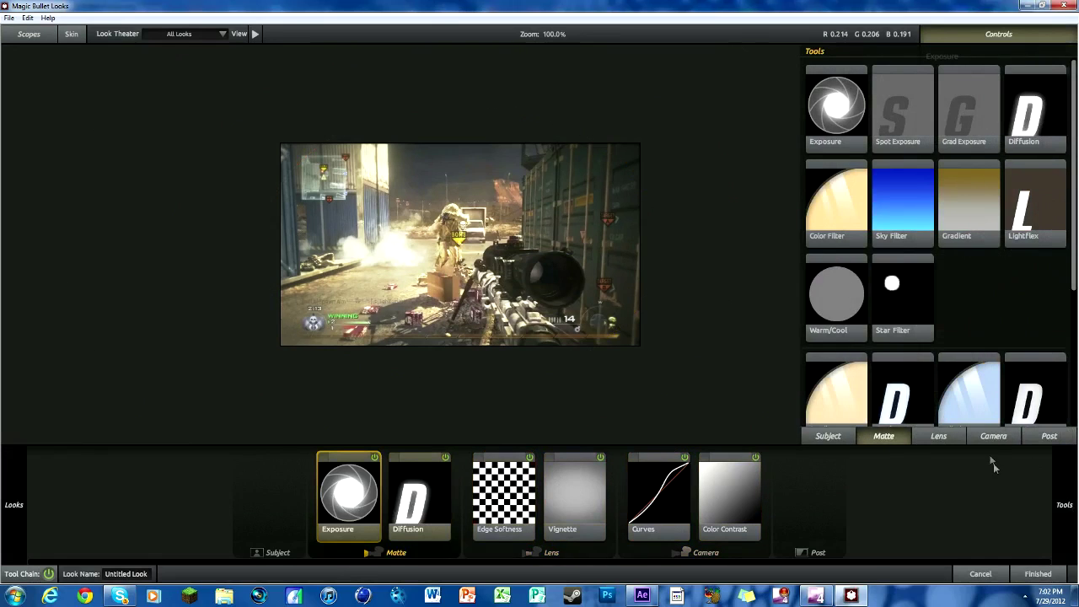
left_click(986, 438)
mouse_move(967, 162)
left_mouse_down()
mouse_move(496, 499)
mouse_move(730, 484)
left_mouse_up()
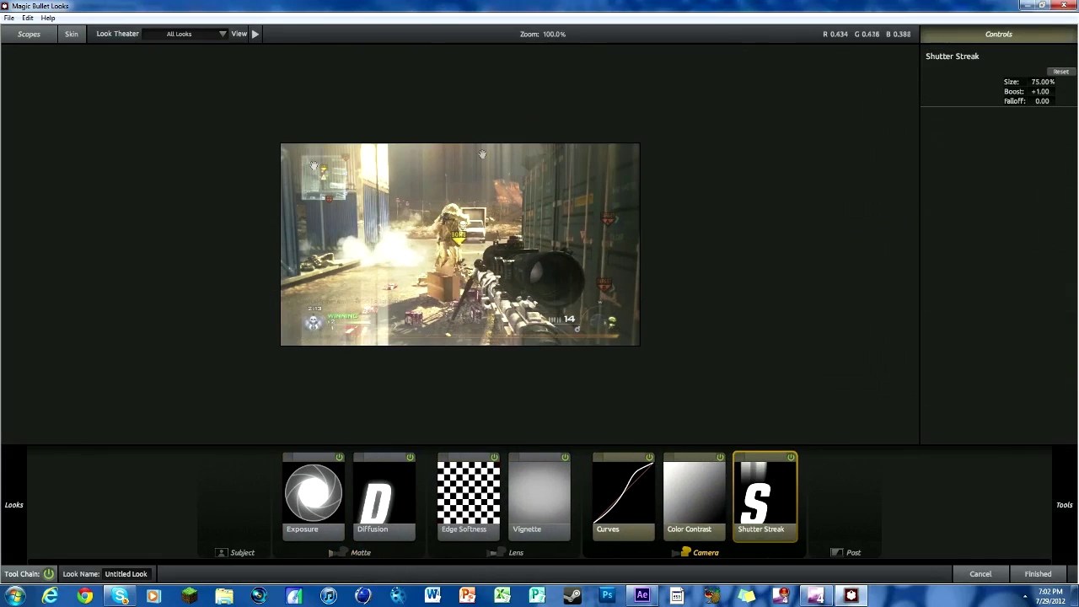
key("Delete")
Try Film Grain in the Post stage and replace it with Cosmo
mouse_move(1062, 508)
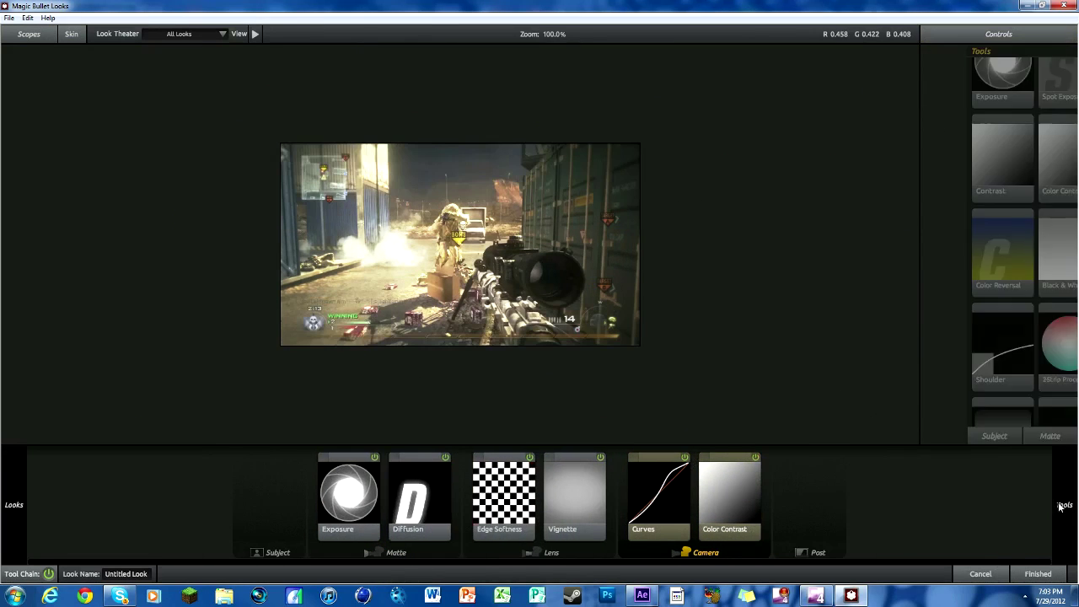
scroll(1016, 392, "down", 2)
left_click_drag(836, 337, 817, 495)
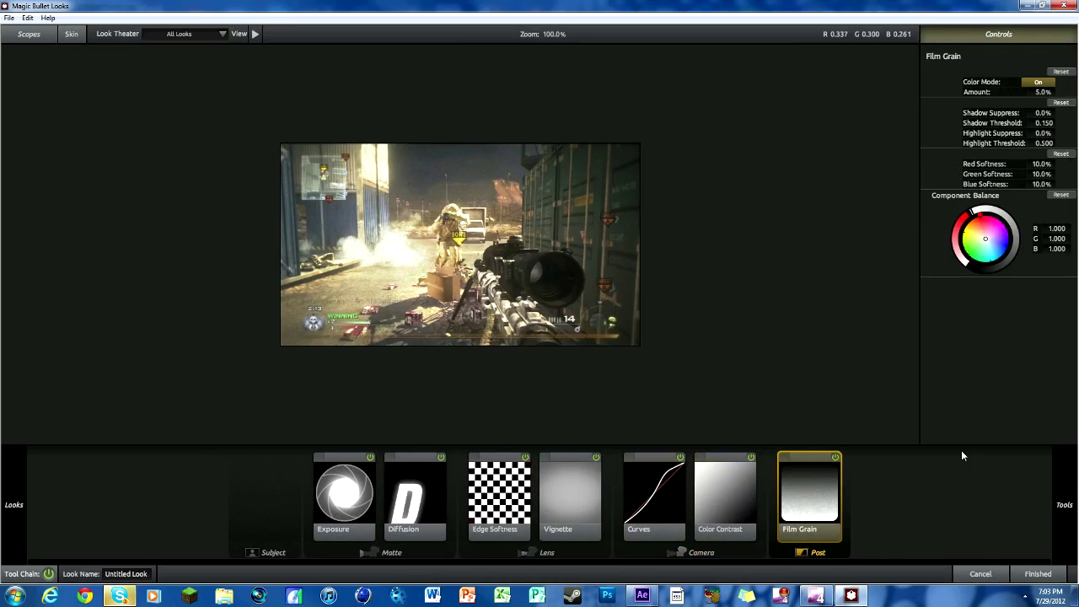
mouse_move(1060, 476)
left_click_drag(836, 400, 809, 493)
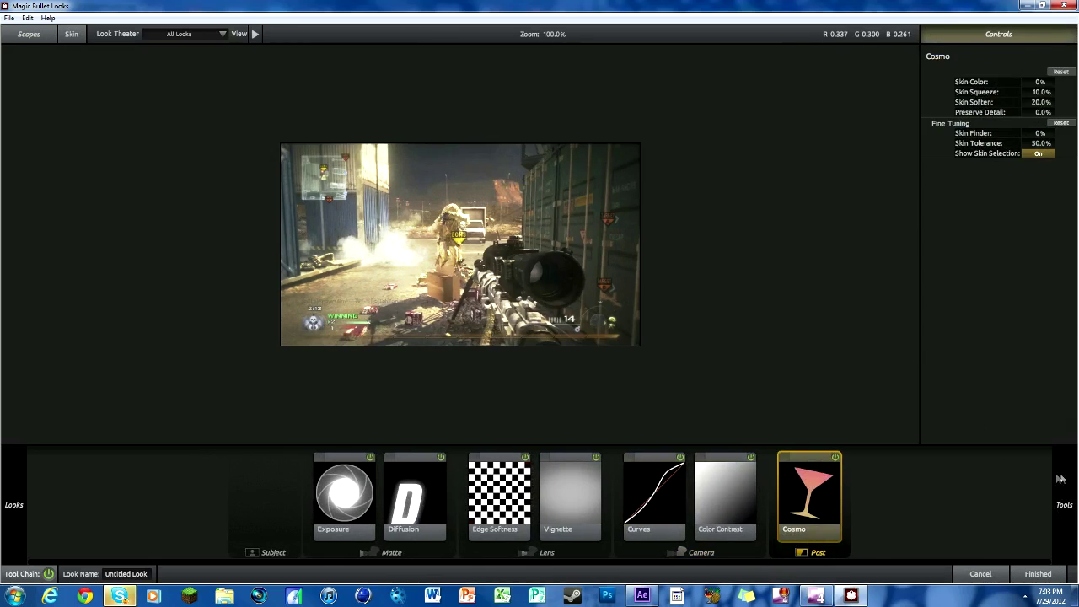
Add Telecine Net after Cosmo in the Post stage and adjust its size and strength
mouse_move(1060, 479)
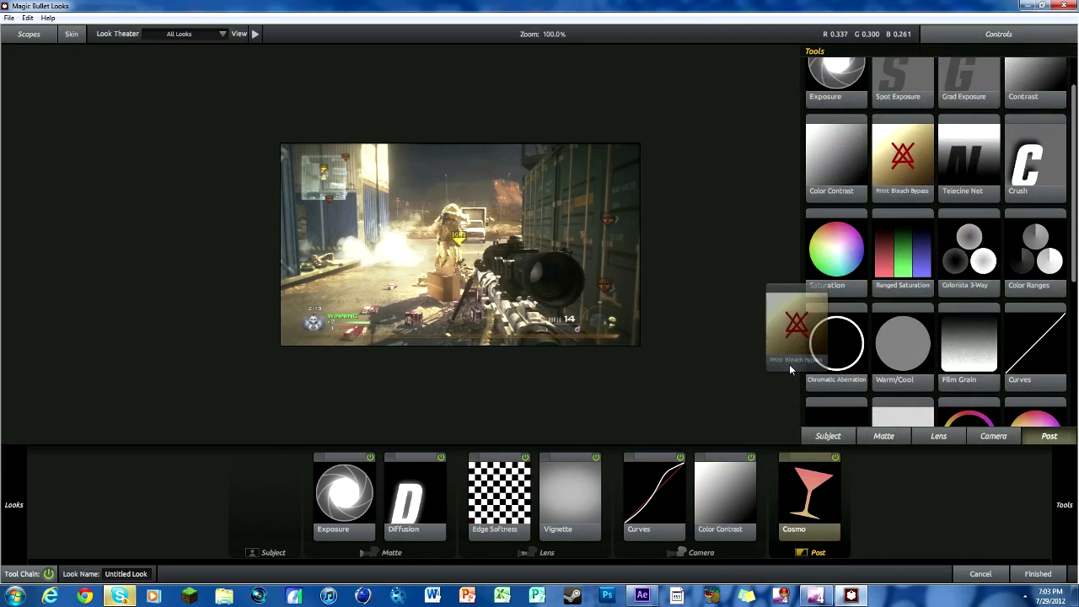
left_click_drag(969, 172, 830, 493)
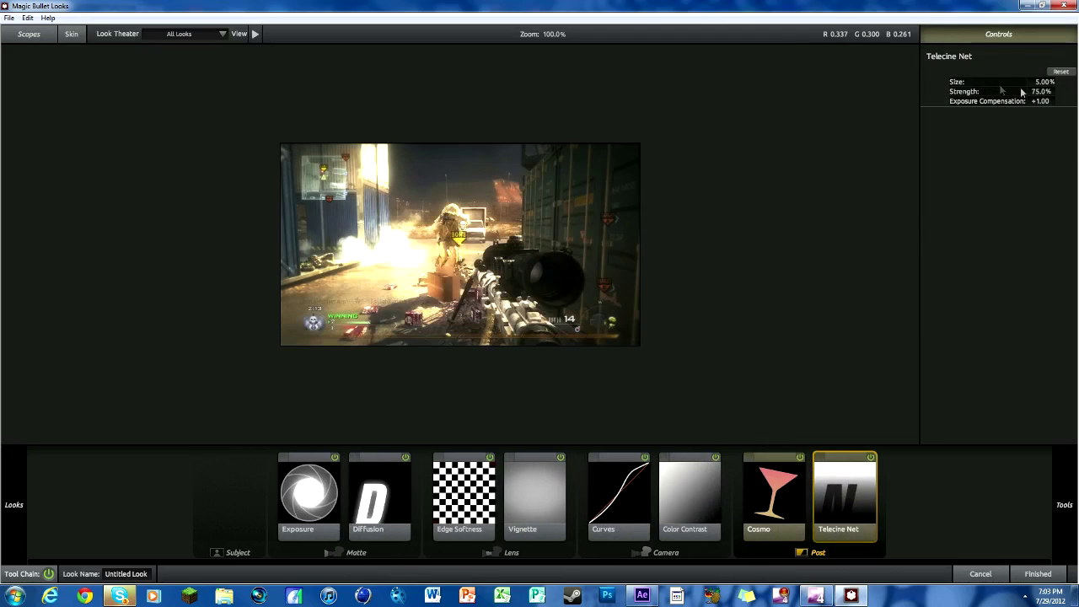
mouse_move(1044, 81)
left_mouse_down()
mouse_move(1074, 91)
mouse_move(1046, 91)
left_mouse_up()
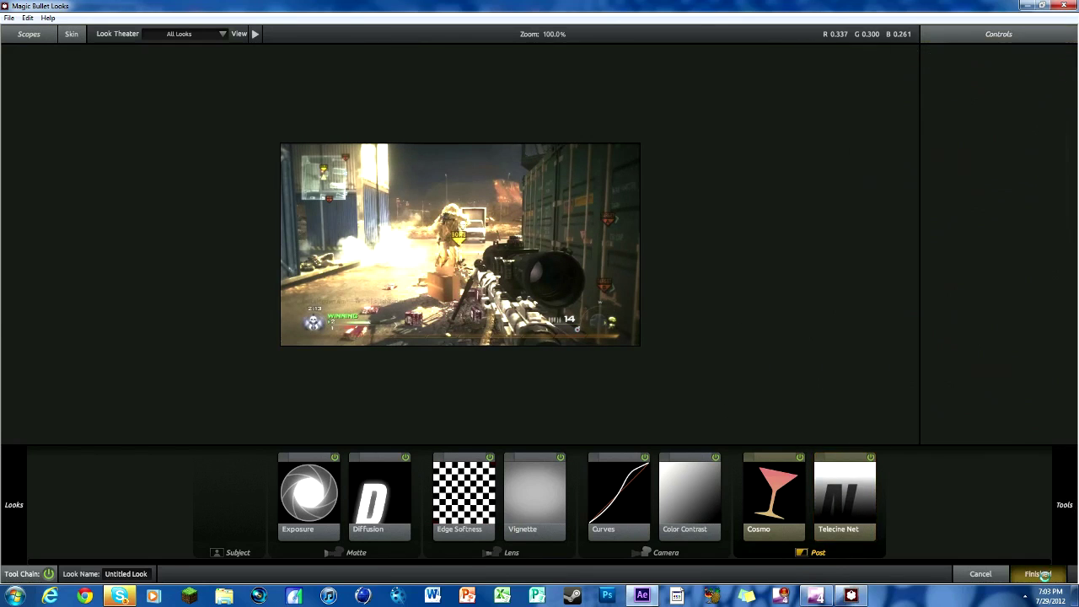
Apply the edited look and move the current time to 0;00;06;55 to check the correction on another frame
left_click(1037, 573)
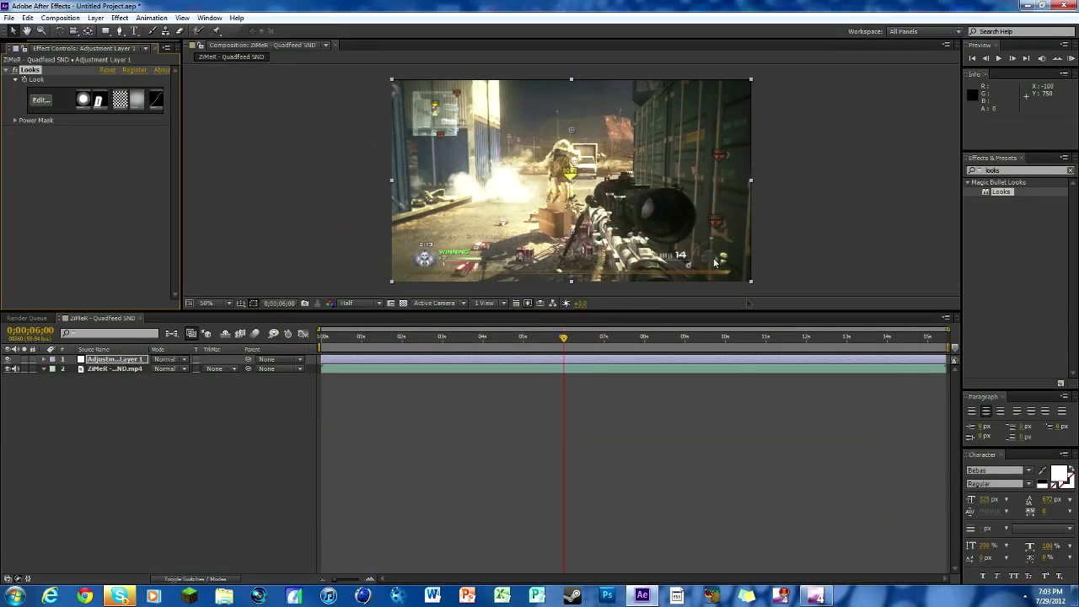
left_click(599, 342)
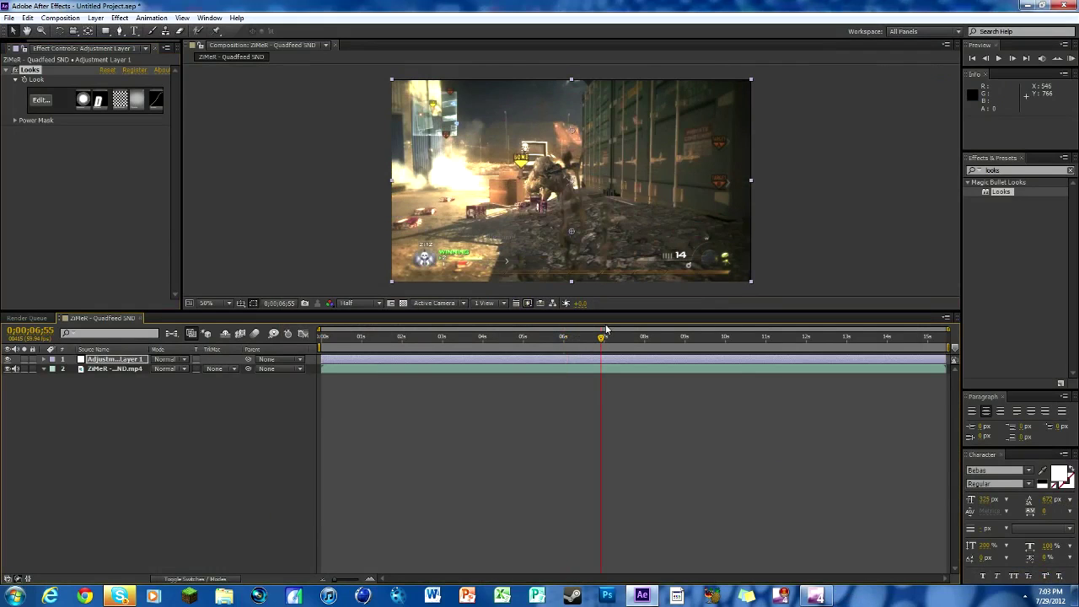